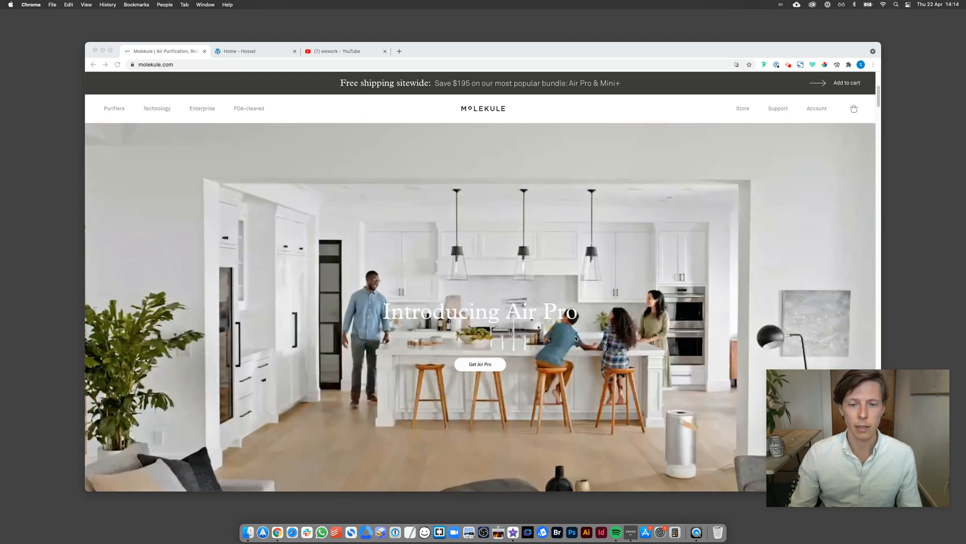
Step: Close the Molekule tab and switch to the YouTube wework search results
click(204, 52)
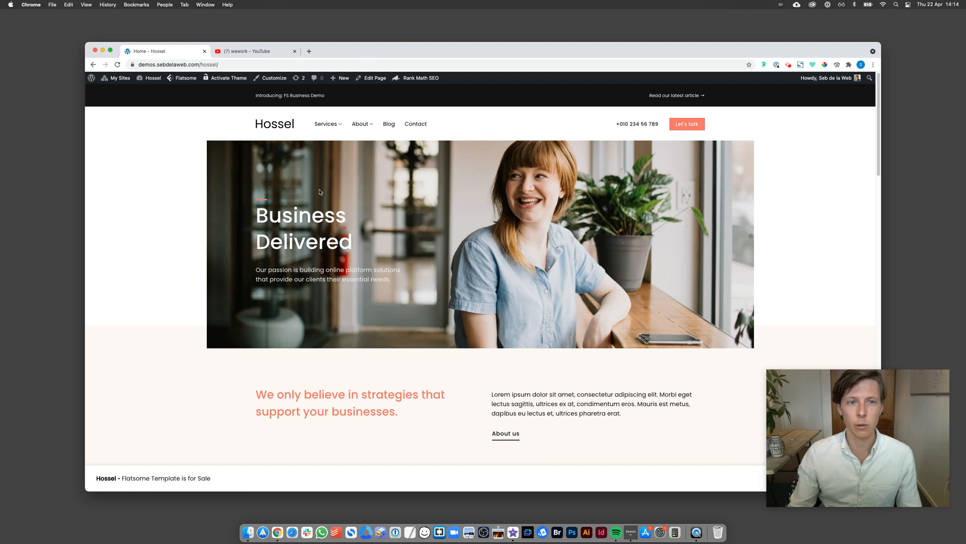
click(256, 52)
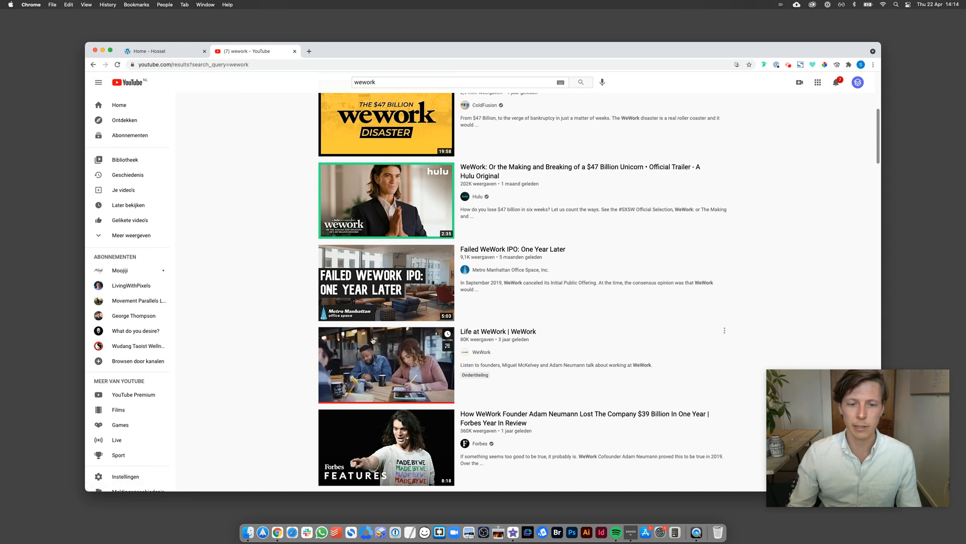
Step: Quick Look the downloaded Life at WeWork _ WeWork.mp4 in the Downloads folder
click(248, 533)
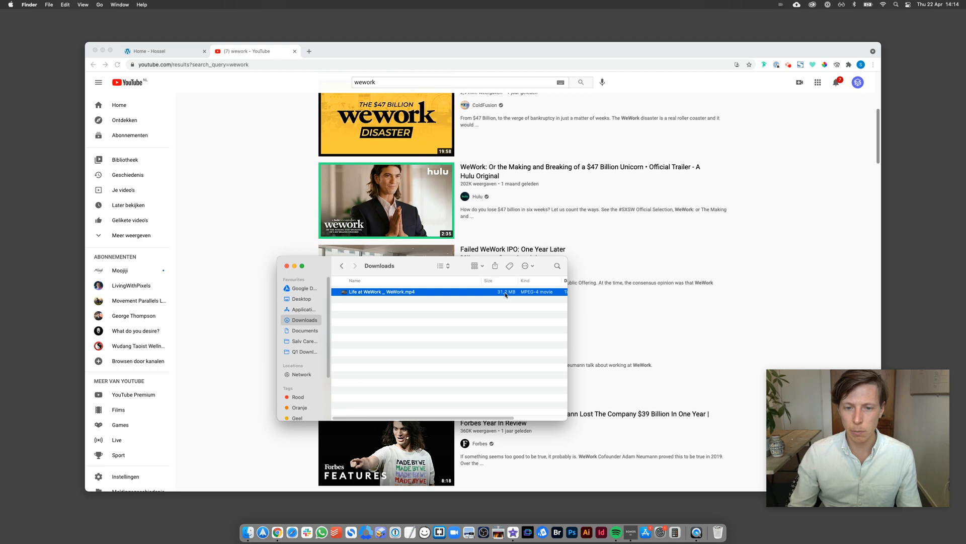
key(space)
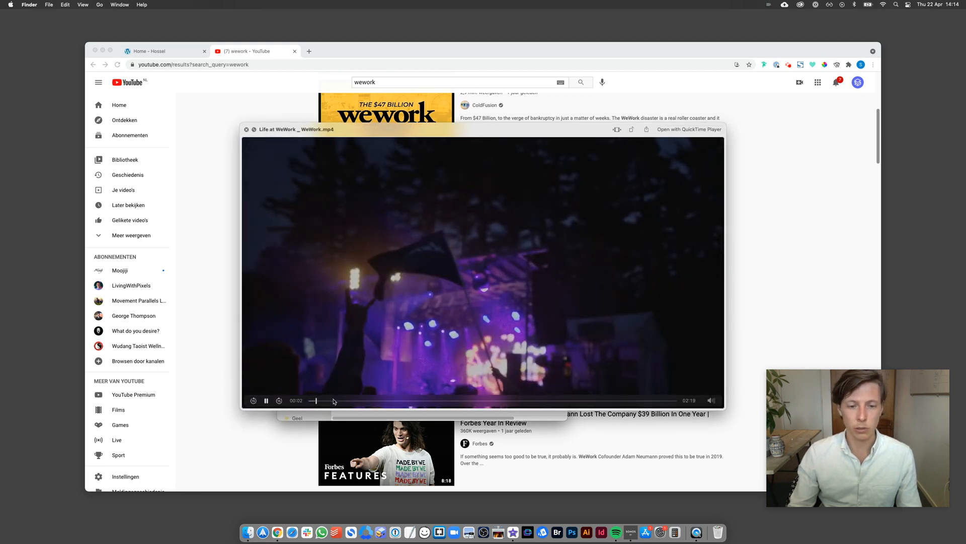
key(space)
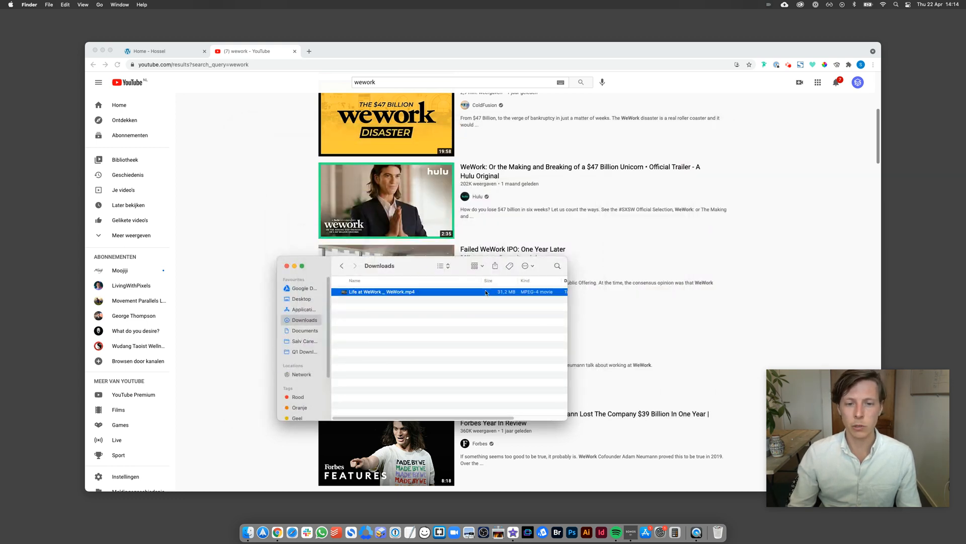
Step: Start a new Movie project in iMovie
click(513, 532)
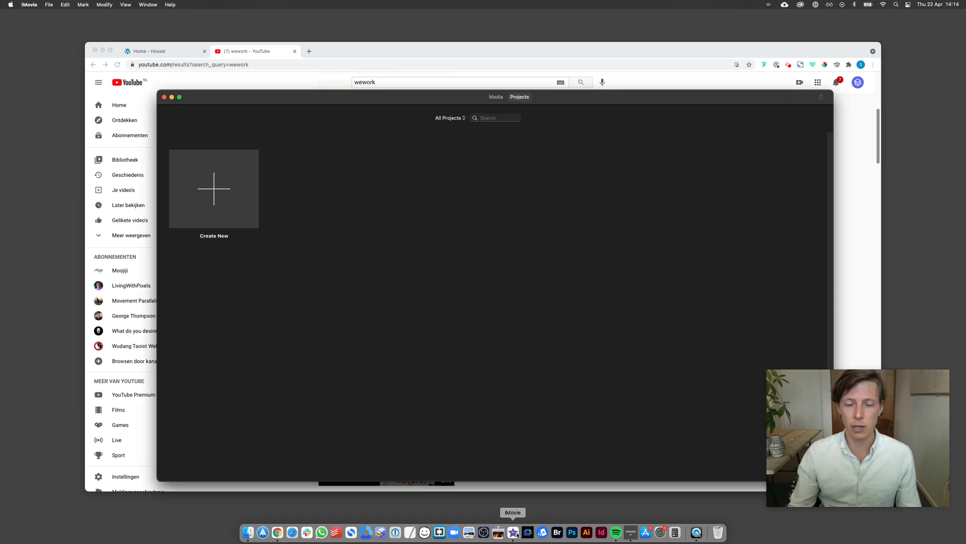
click(243, 190)
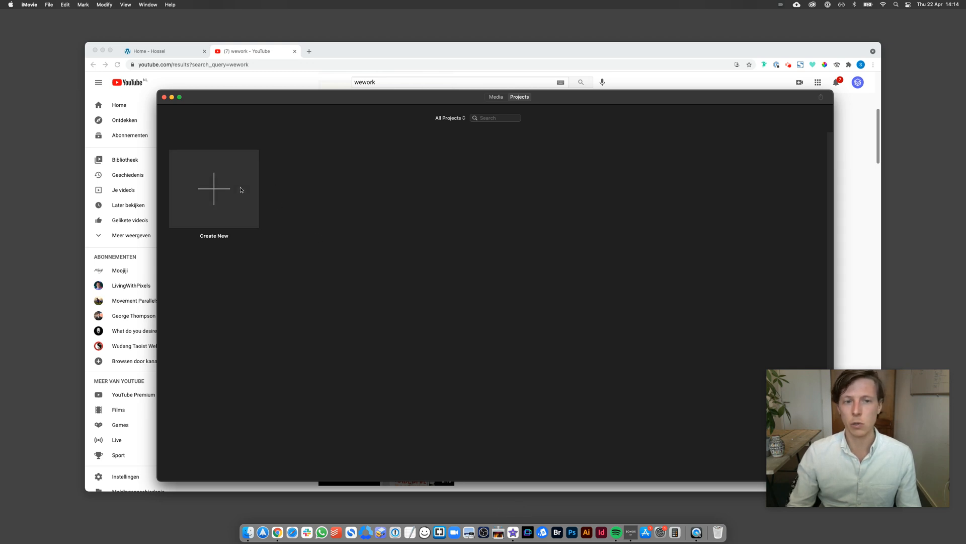
click(215, 226)
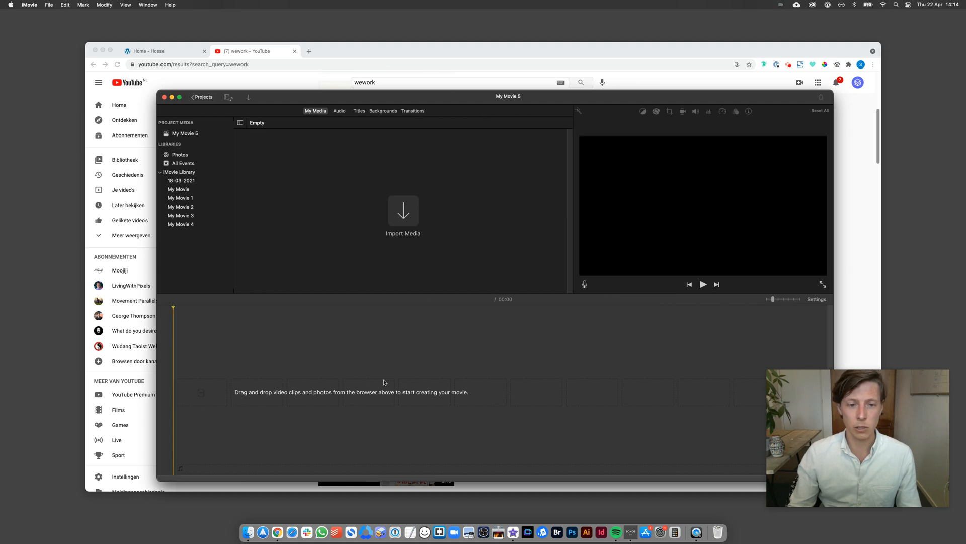
Step: Drag the Life at WeWork mp4 from Downloads onto the new project's timeline
click(249, 532)
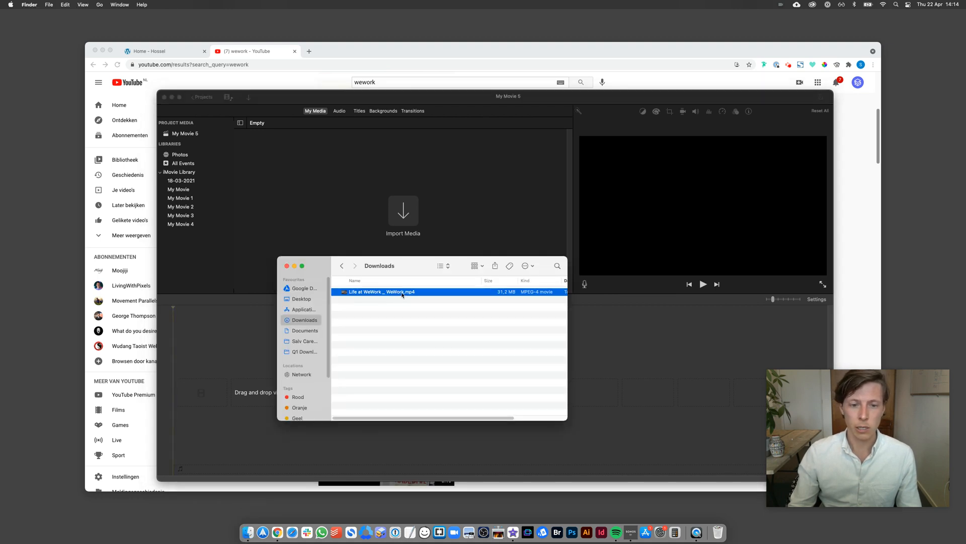
drag(394, 293, 237, 362)
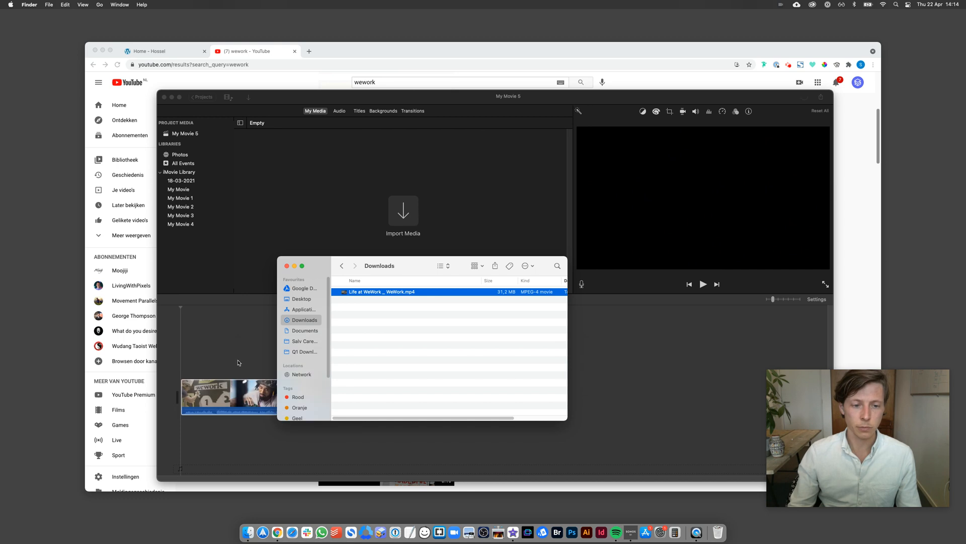
click(236, 356)
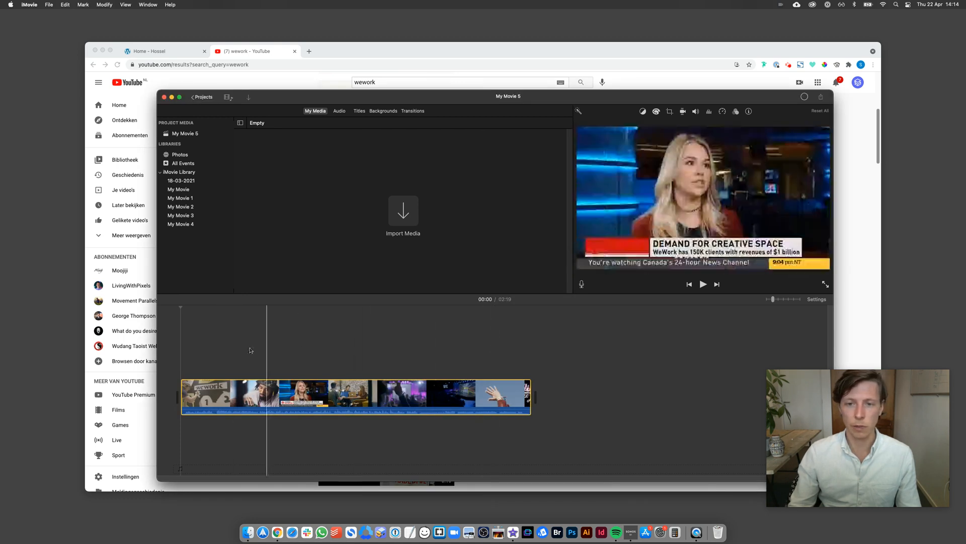
Step: Detach the clip's audio and delete the audio track, leaving the video silent
right_click(302, 387)
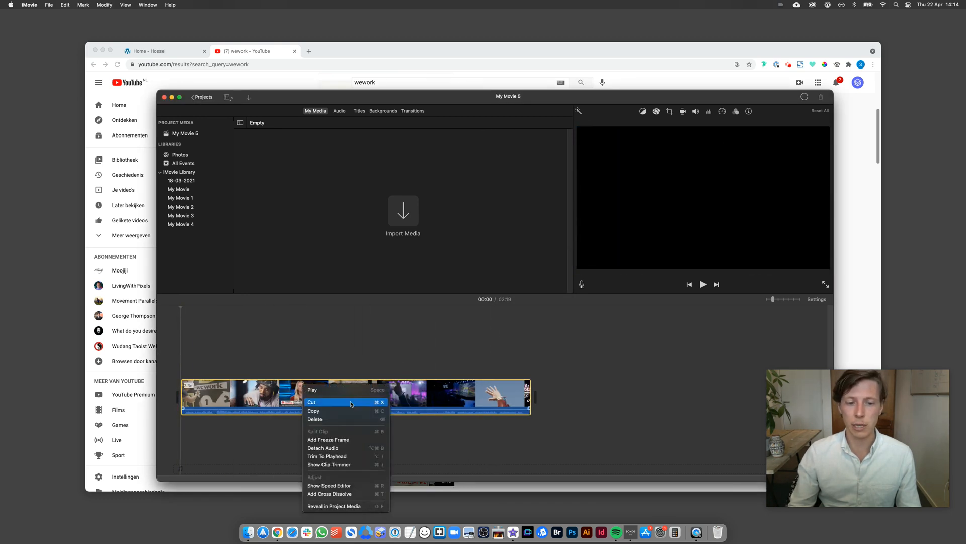
click(341, 449)
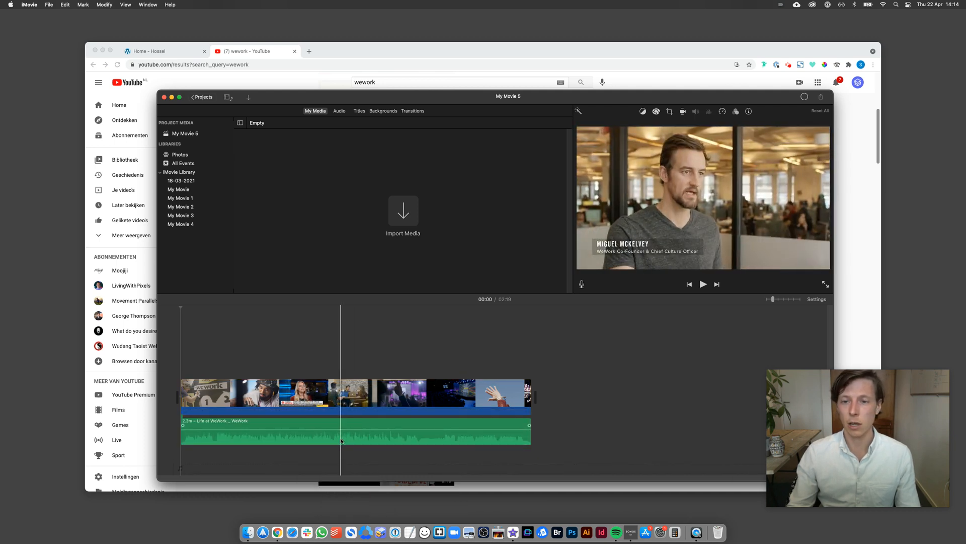
click(342, 440)
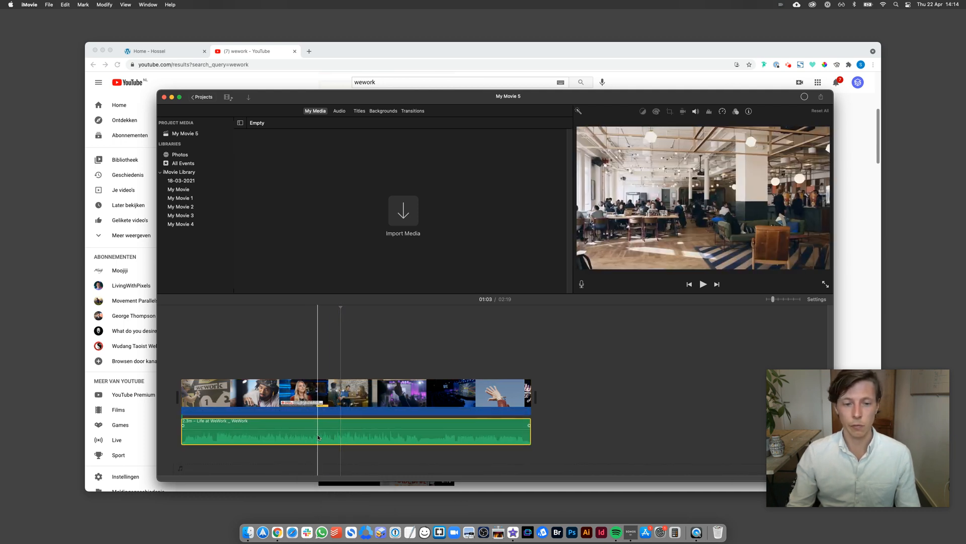
key(BackSpace)
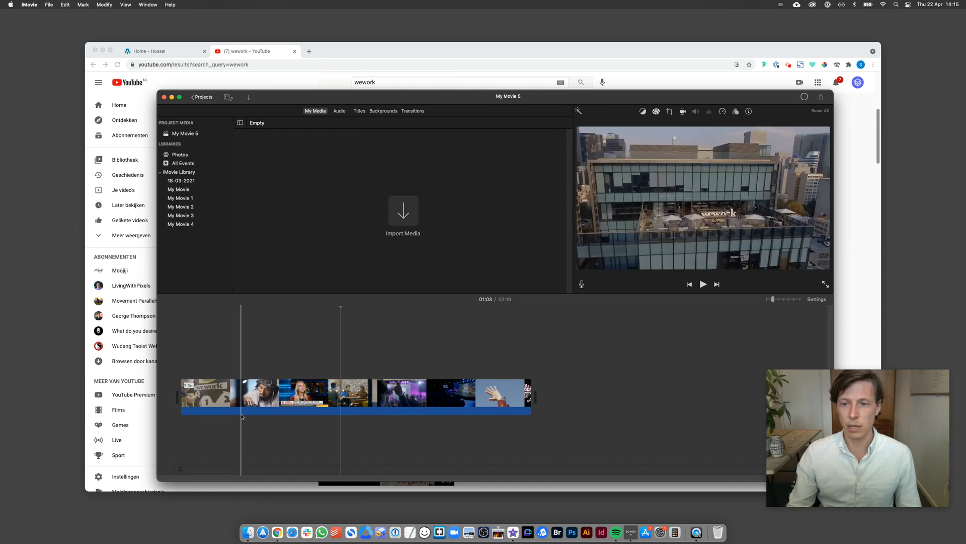
click(242, 413)
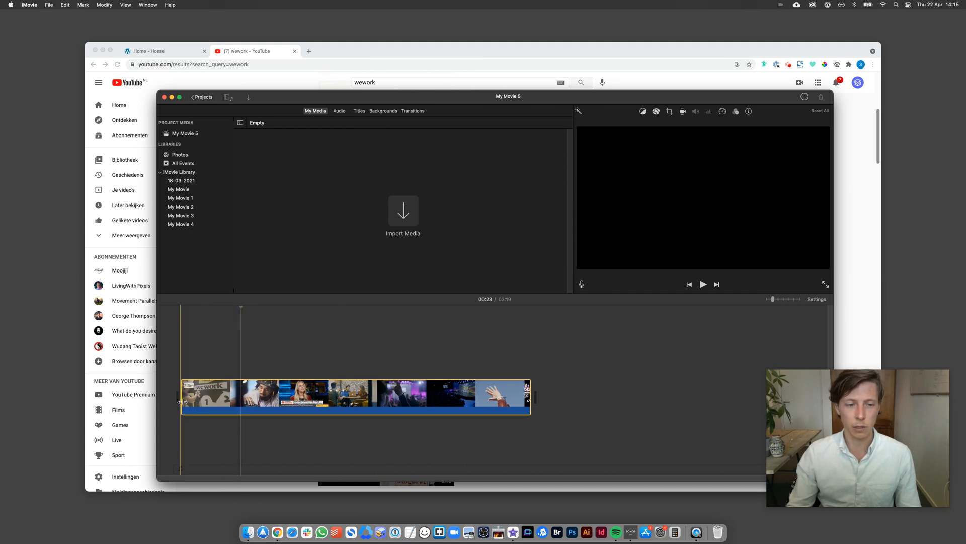
Step: Trim the clip's start and end down to a 9-second piece
drag(182, 401, 242, 401)
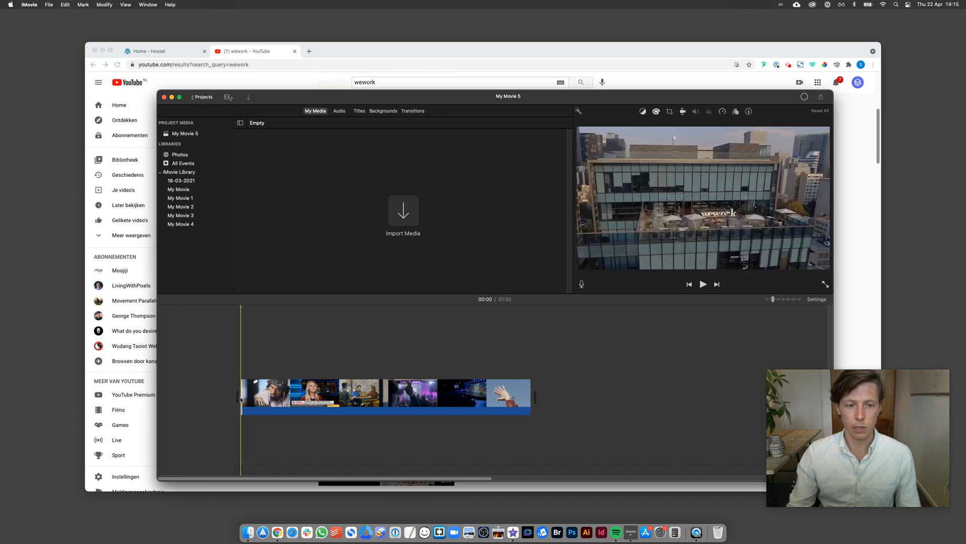
drag(240, 396, 244, 399)
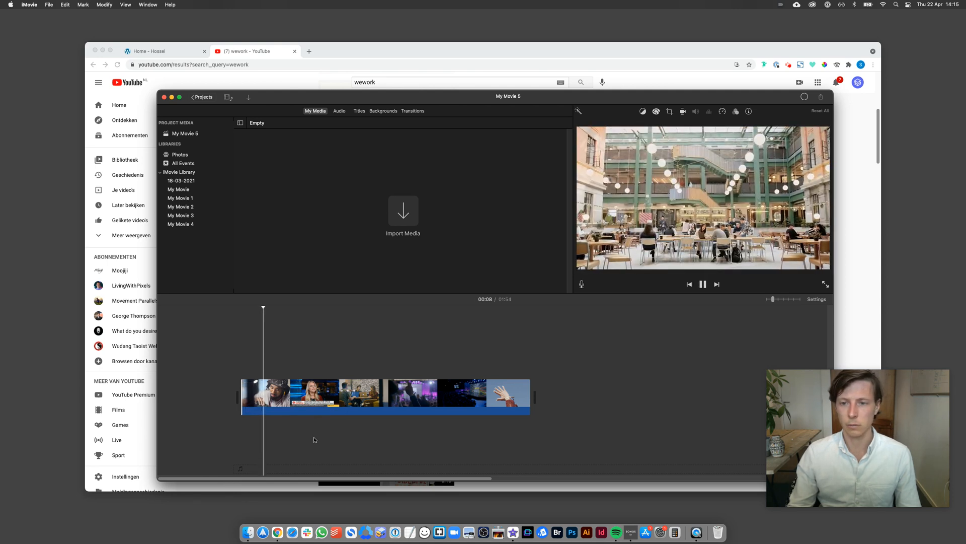
drag(530, 392, 260, 403)
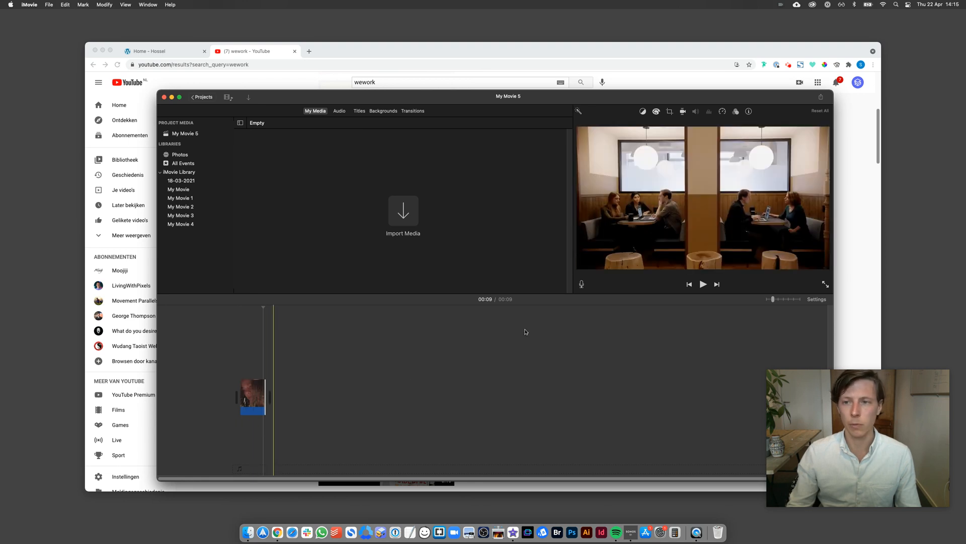
click(821, 98)
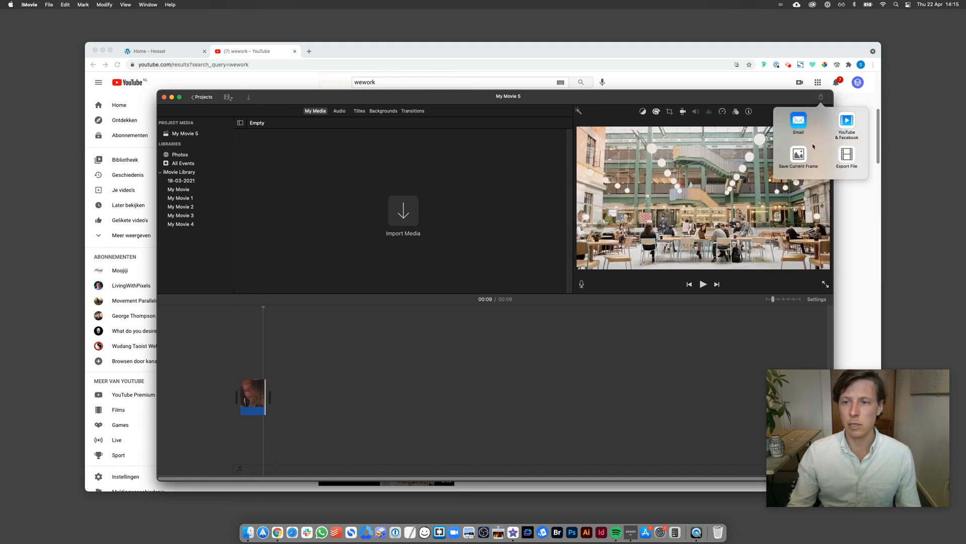
Step: Export the movie as a file at 540p resolution, Low quality, Faster compression
click(847, 155)
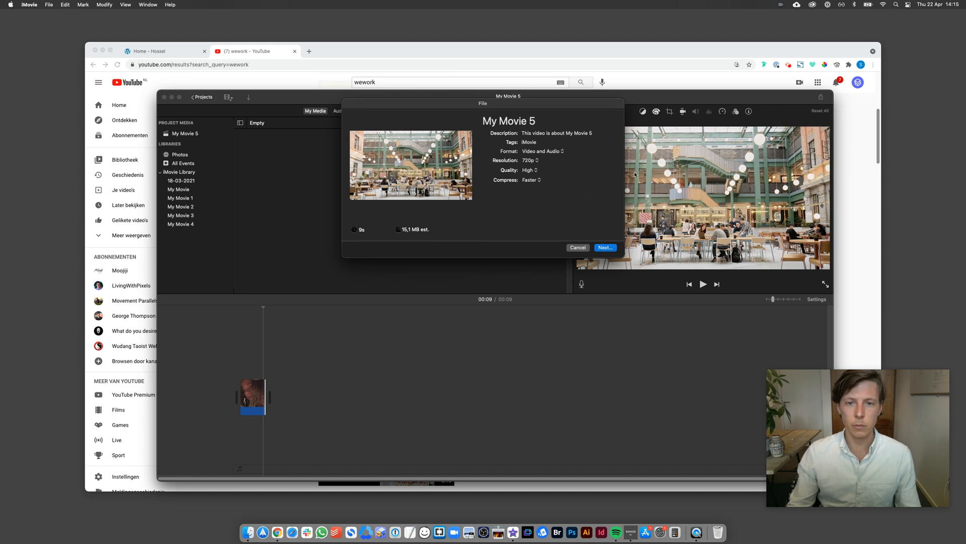
click(531, 160)
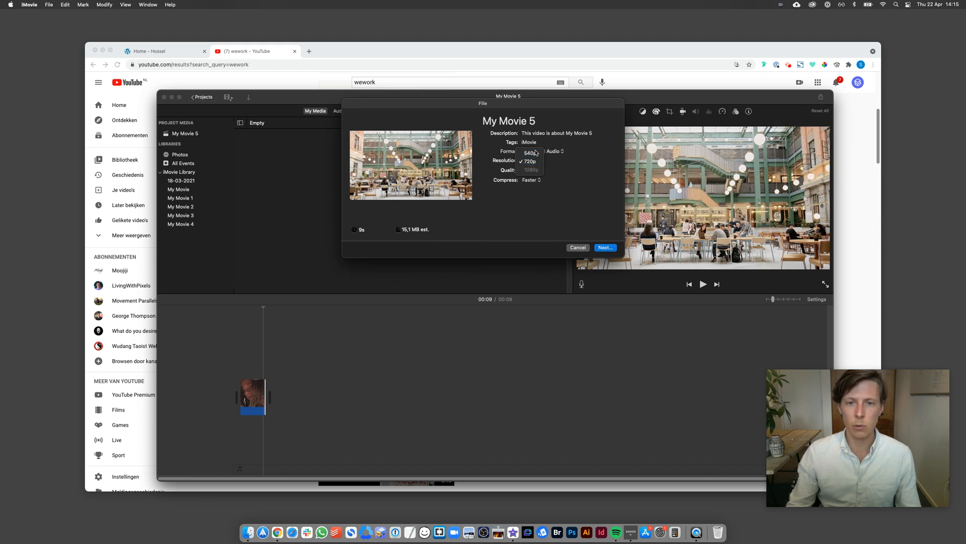
click(535, 171)
click(530, 153)
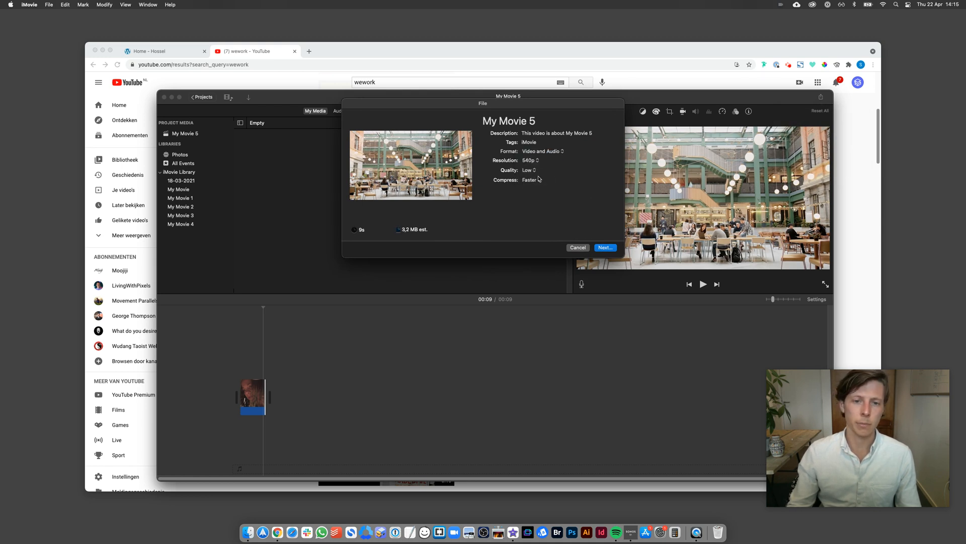
click(533, 180)
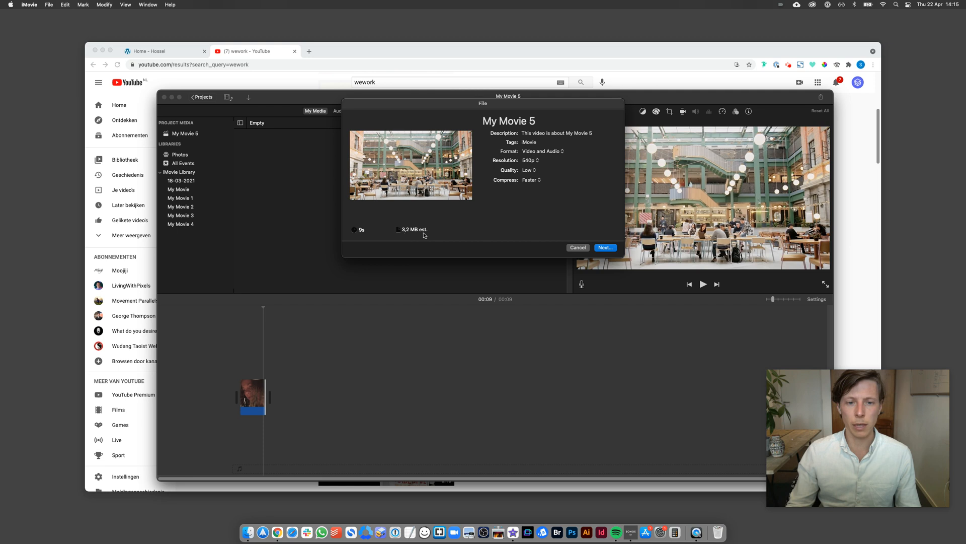
Step: Save the export as video-loop on the Desktop
click(606, 249)
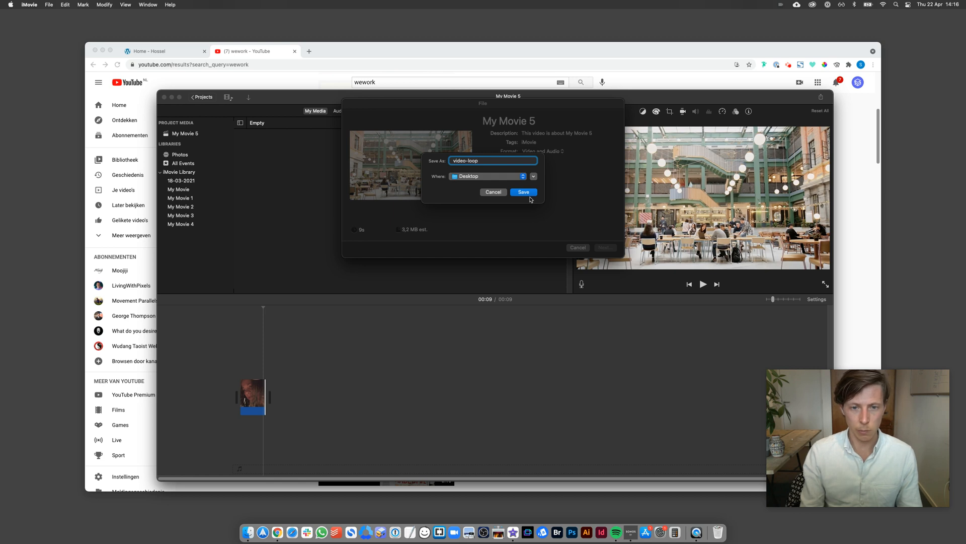
click(524, 192)
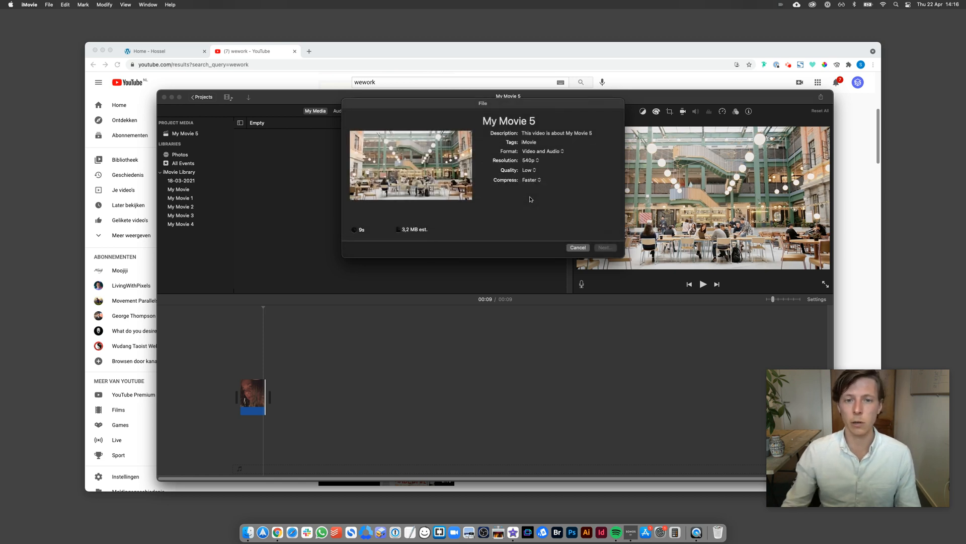
click(249, 531)
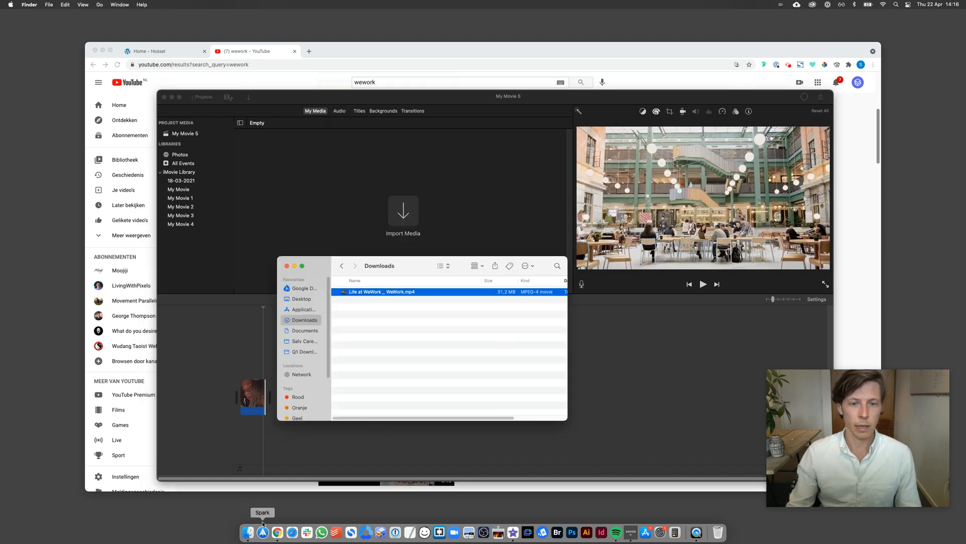
Step: Quick Look the exported video-loop.mp4 on the Desktop
click(301, 300)
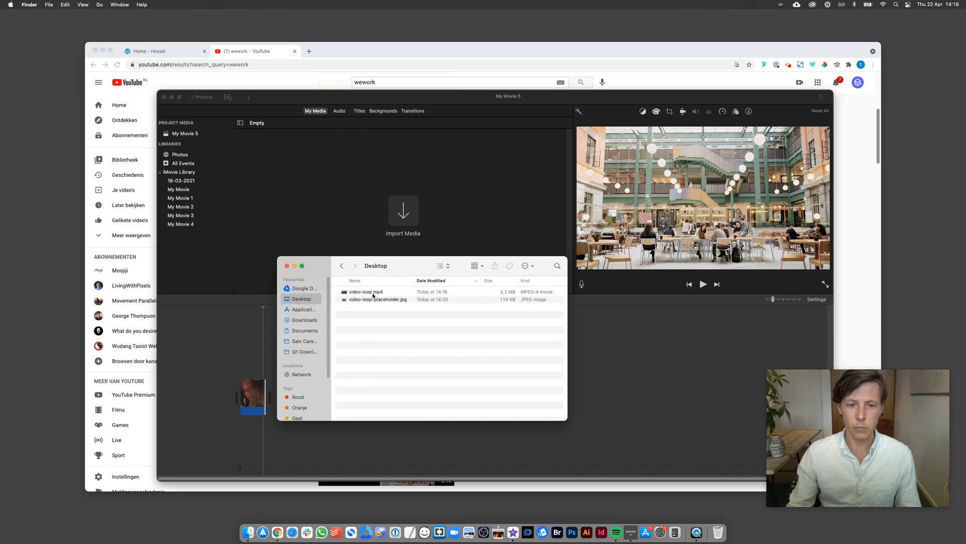
click(373, 295)
key(space)
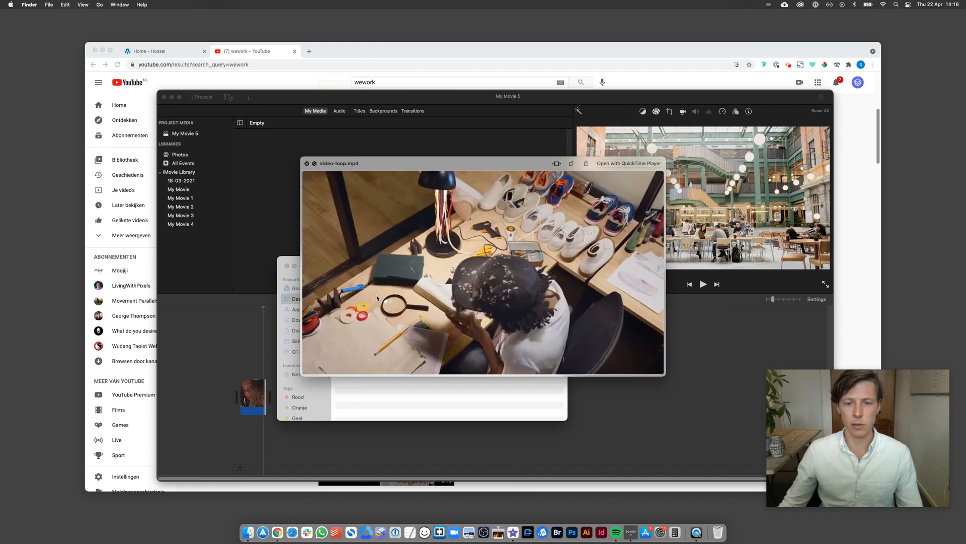
key(space)
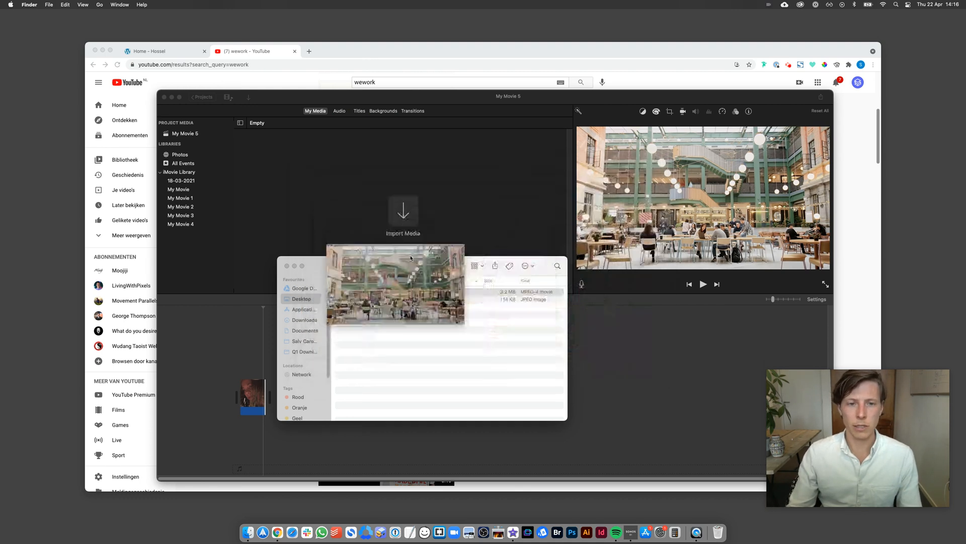
Step: Return to Chrome and close the YouTube tab, leaving the Hossel page
click(273, 71)
click(295, 51)
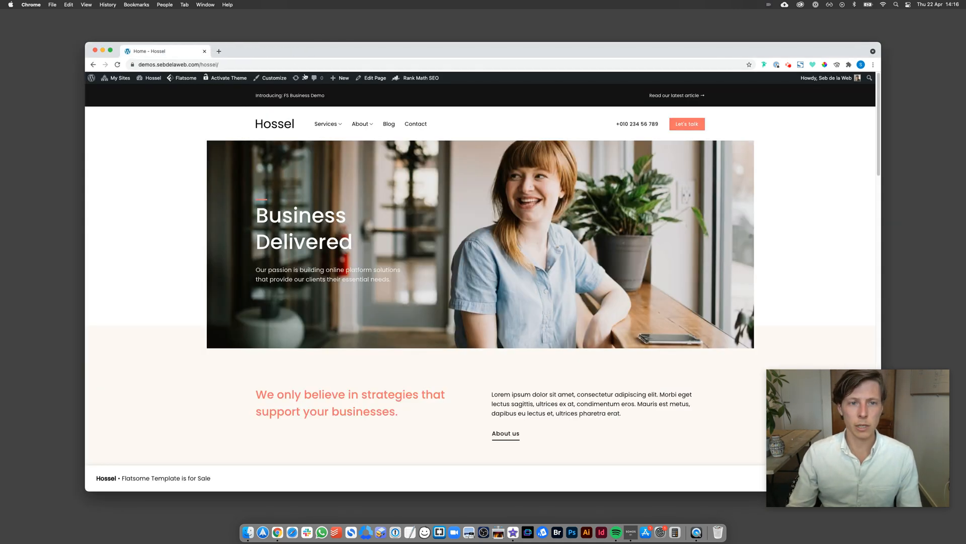
Step: Upload video-loop.mp4 via Media > Add New and view it in the Media Library
click(92, 78)
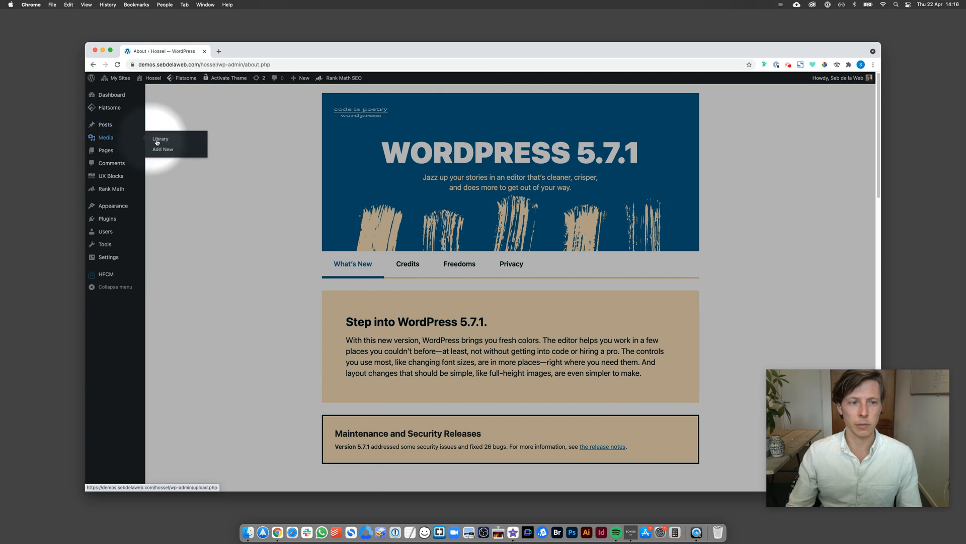
alt+click(162, 149)
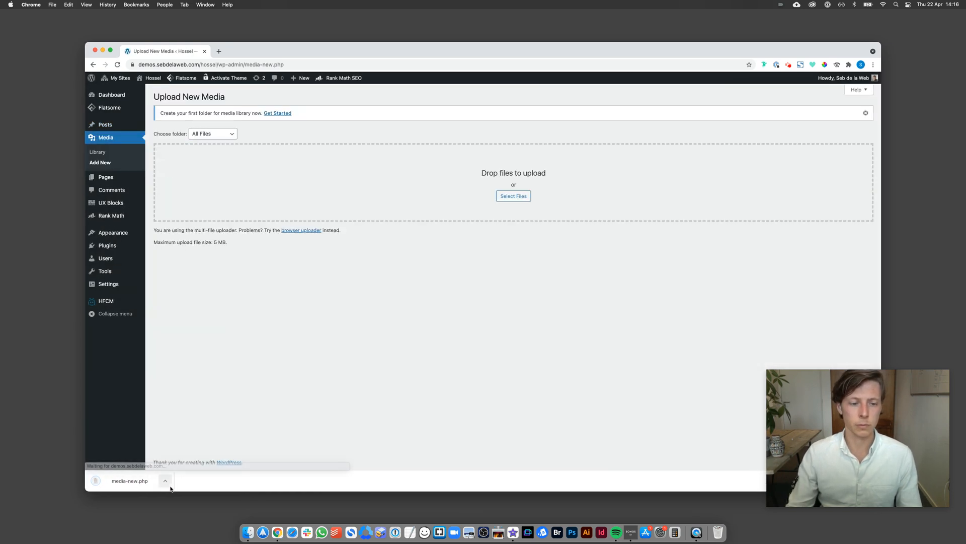
click(249, 532)
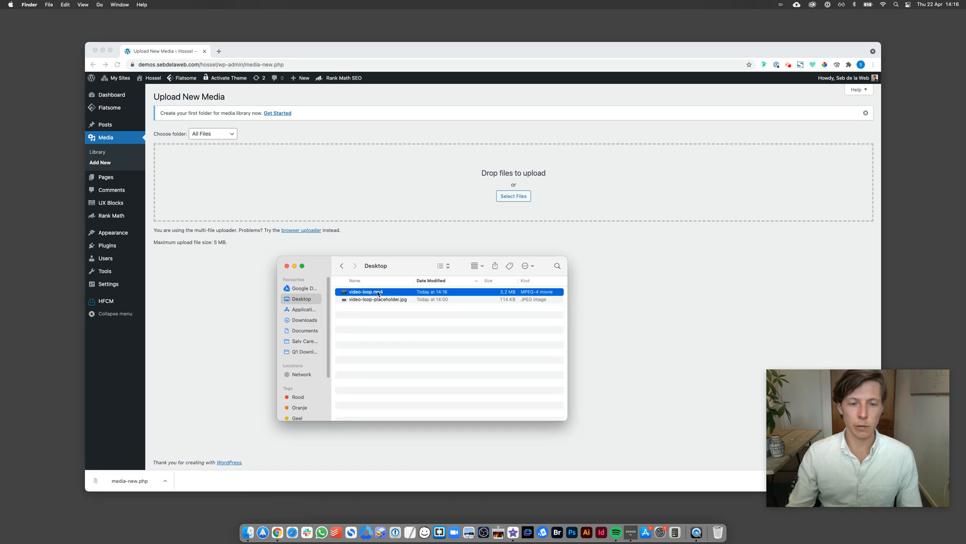
drag(418, 194, 418, 195)
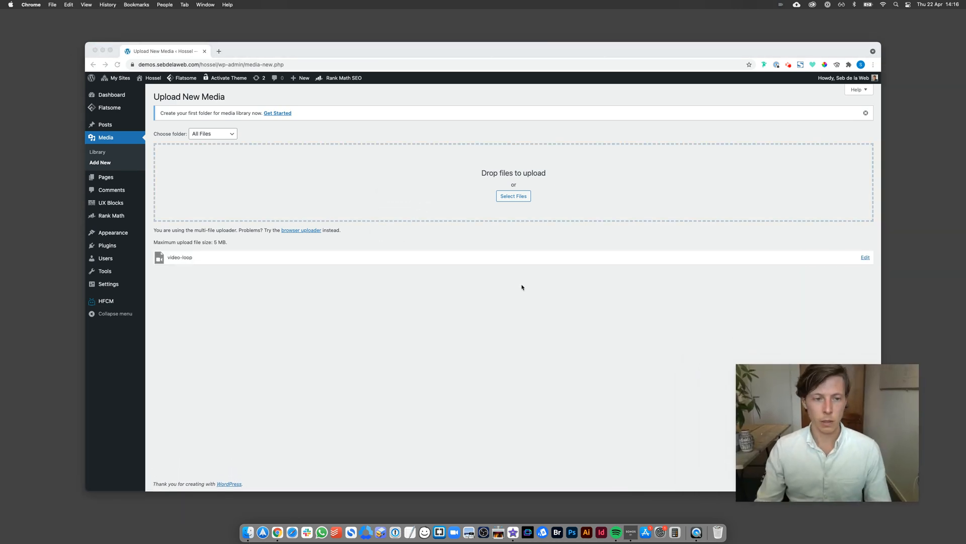
click(98, 152)
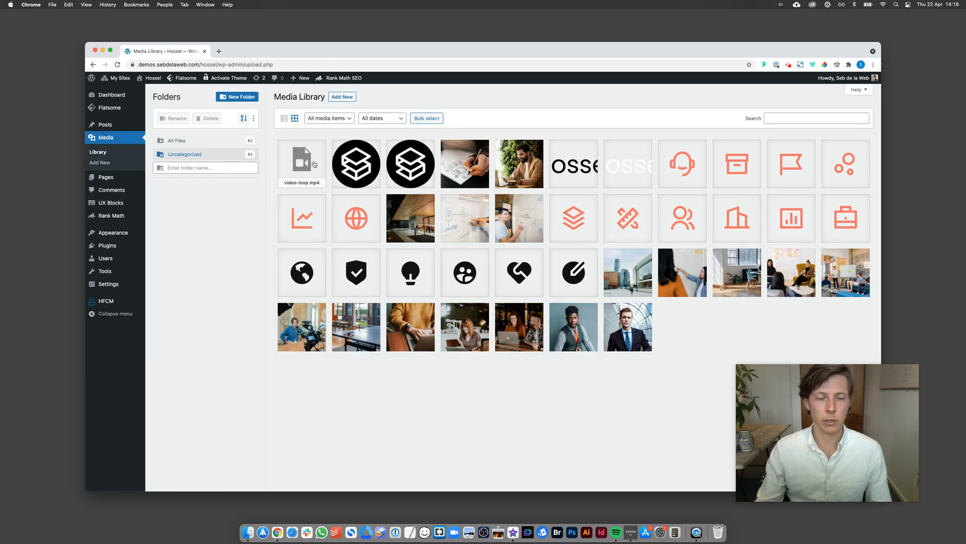
click(314, 165)
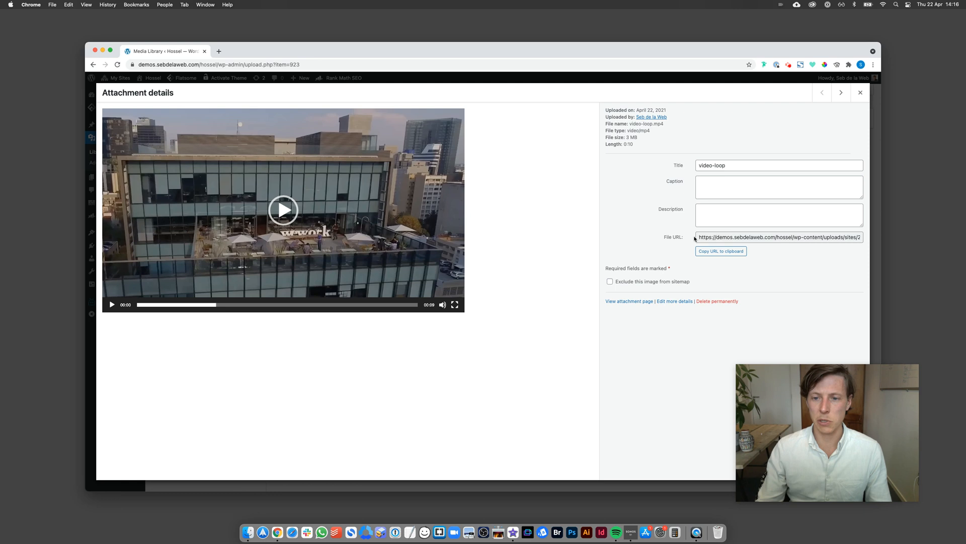
click(805, 237)
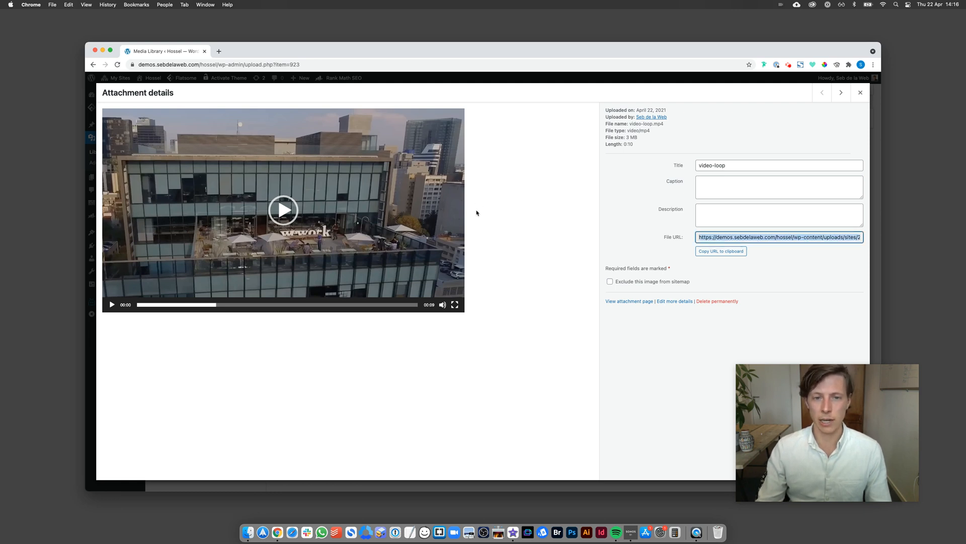
click(860, 93)
mouse_move(152, 77)
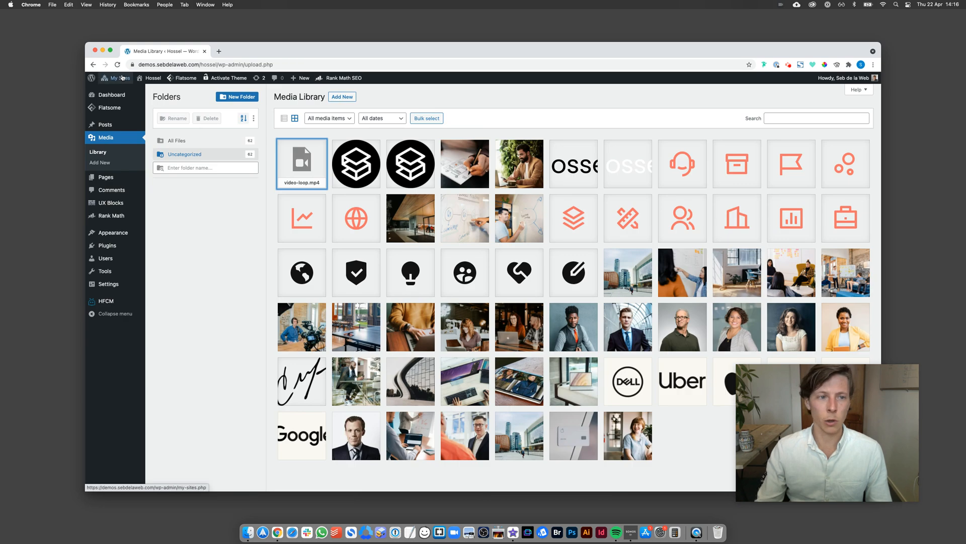
click(149, 91)
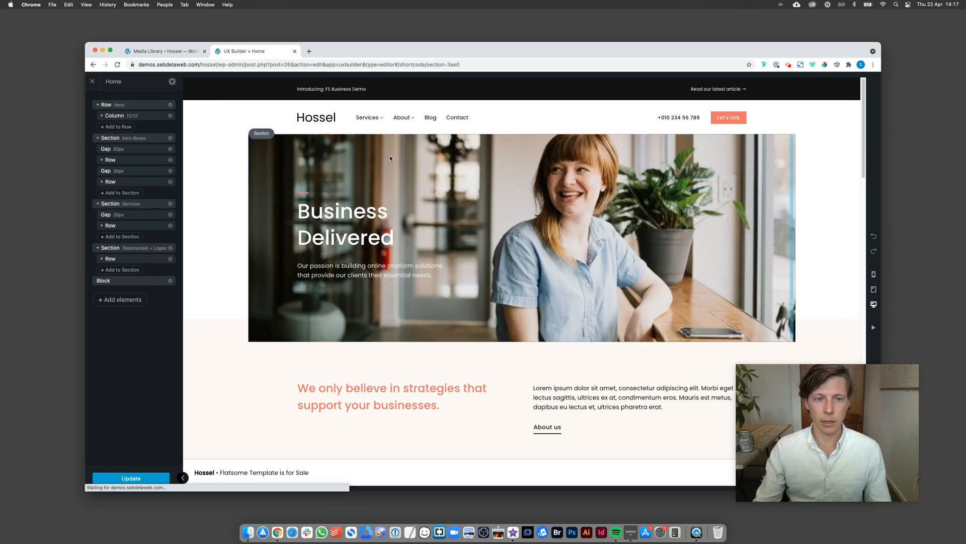
Step: Set the hero section's Video MP4 source to the uploaded video-loop.mp4 URL
click(389, 155)
scroll(135, 302, down, 5)
scroll(134, 327, down, 3)
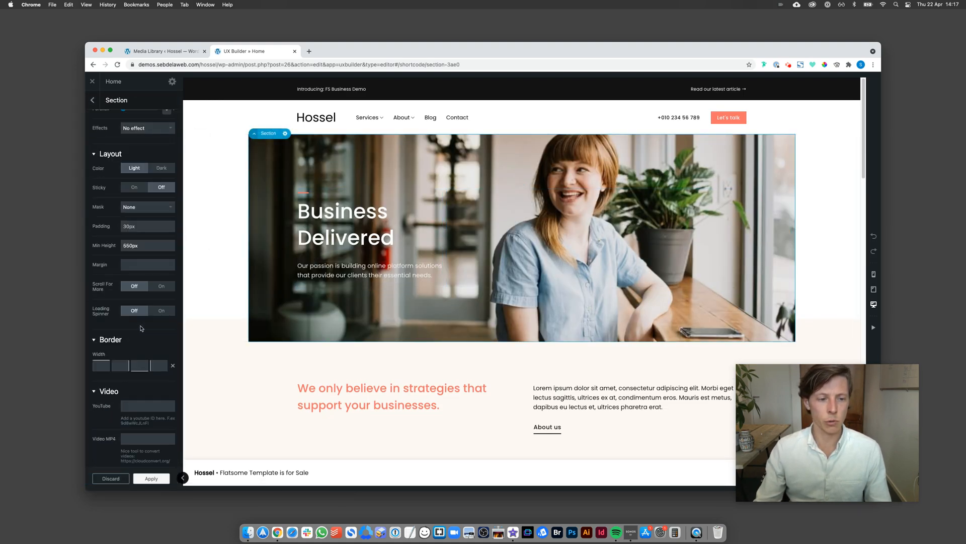
scroll(143, 333, down, 3)
scroll(148, 338, down, 2)
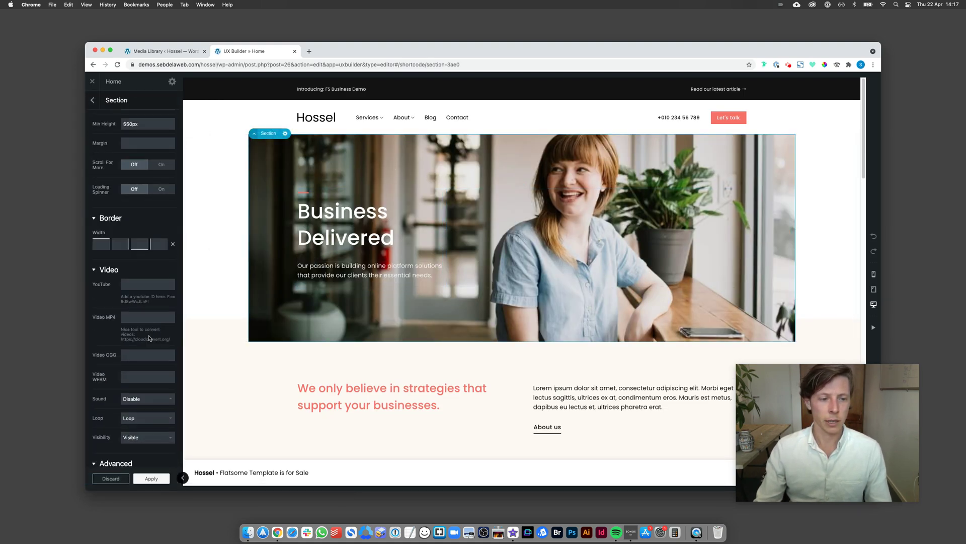
click(102, 328)
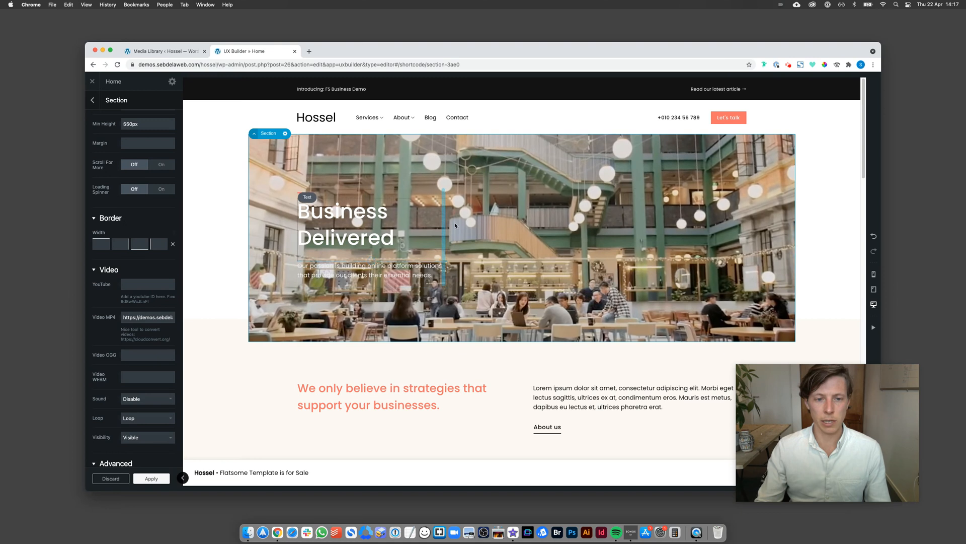
scroll(136, 265, up, 10)
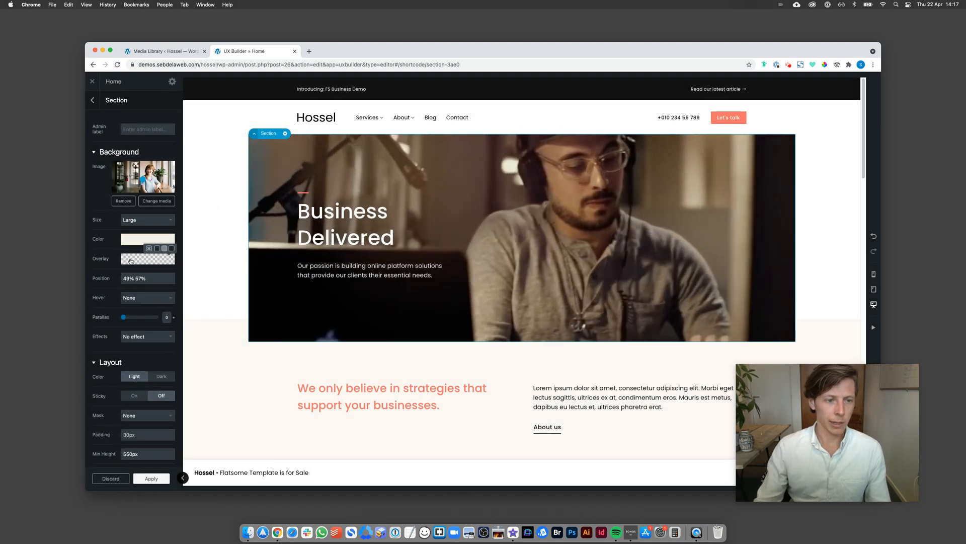
Step: Give the hero section a translucent black overlay and apply the changes
click(130, 261)
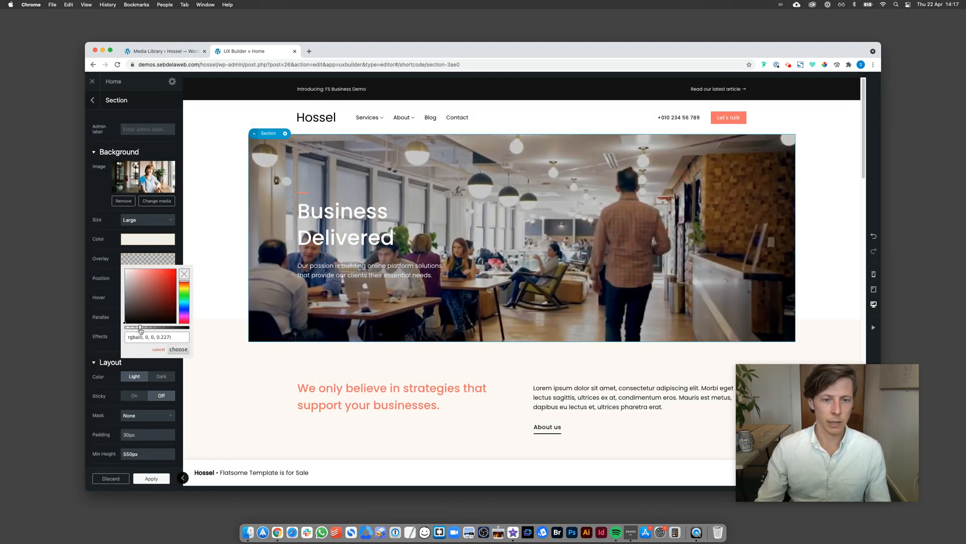
drag(139, 328, 139, 328)
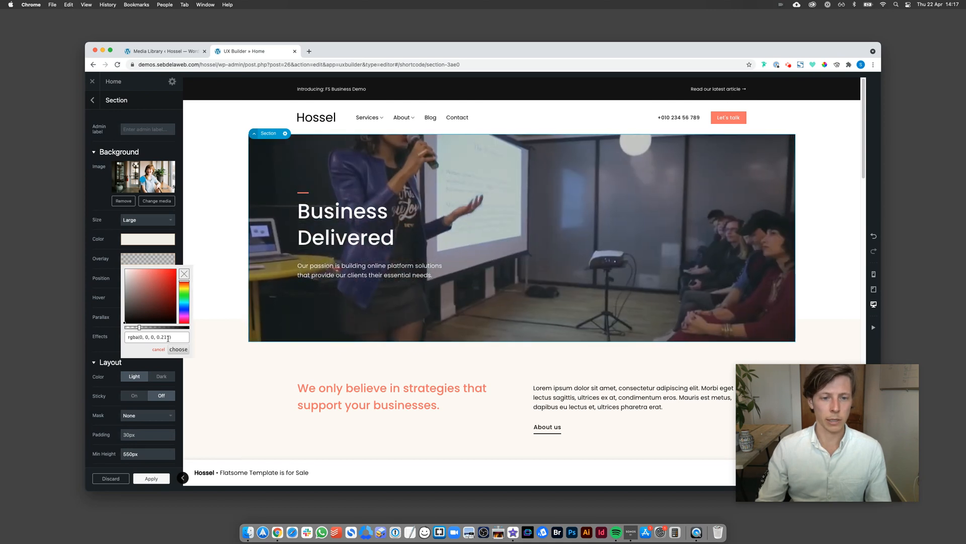
click(180, 350)
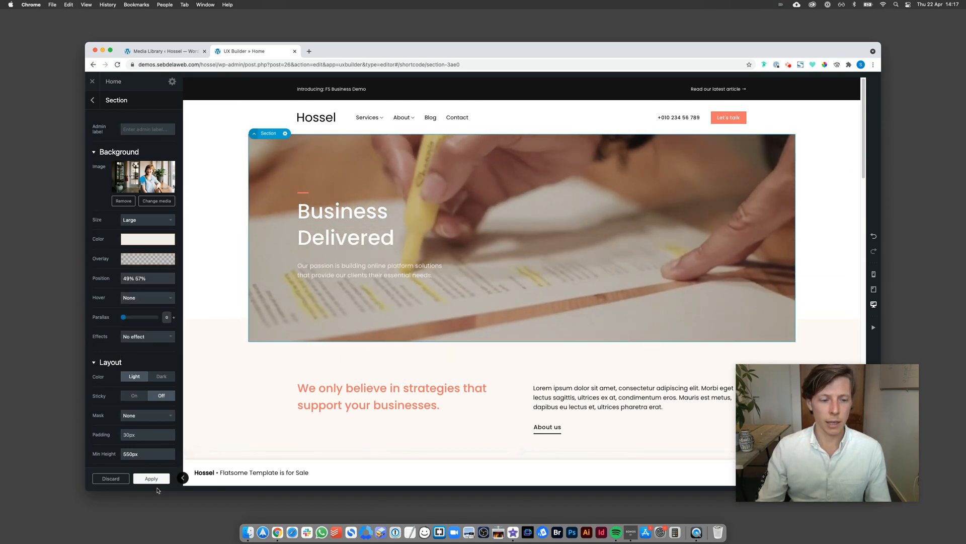
click(153, 479)
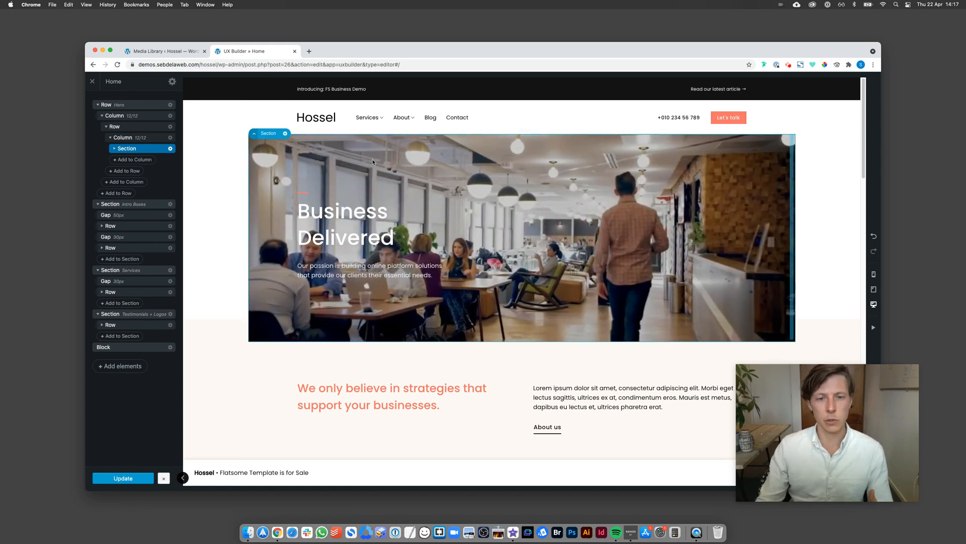
Step: Preview video-loop-placeholder.jpg from the desktop folder before using it
click(340, 163)
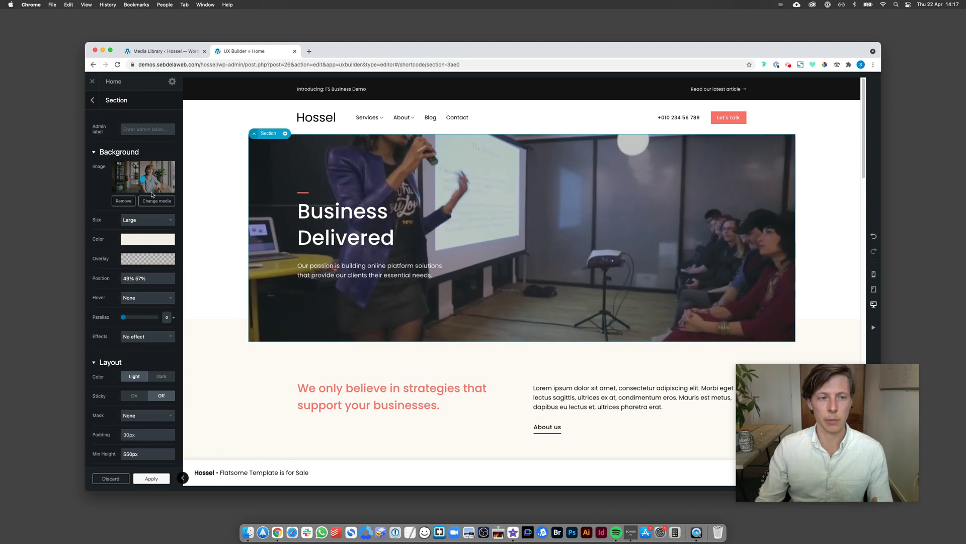
click(249, 532)
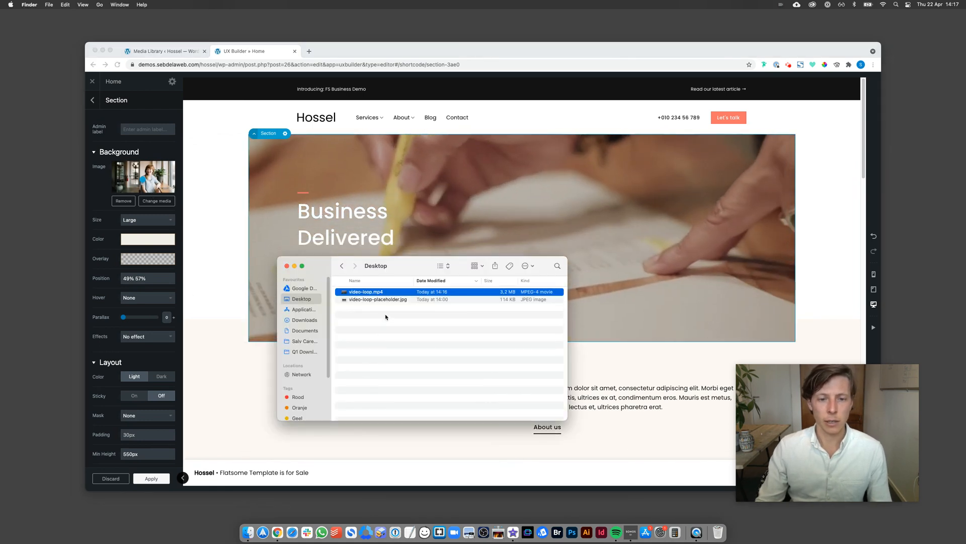
click(377, 299)
key(space)
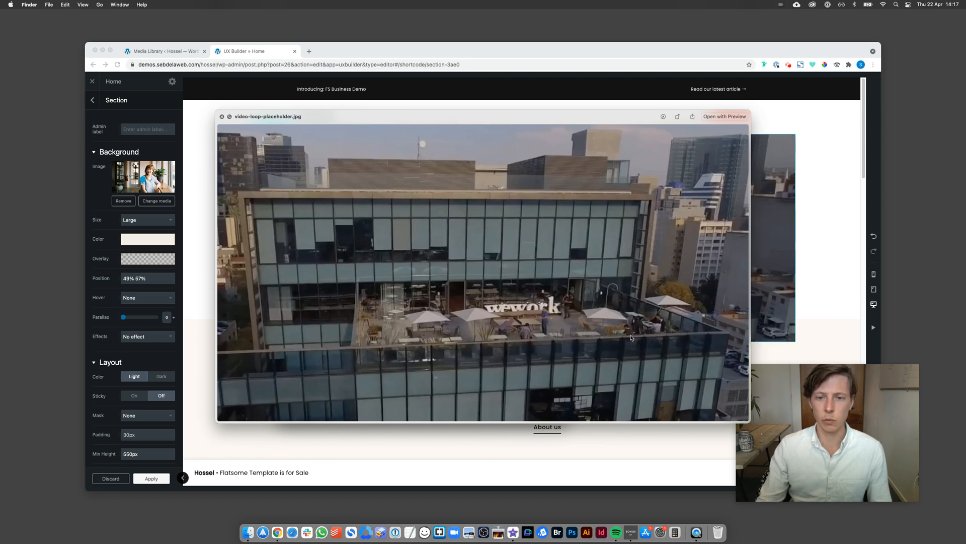
key(space)
click(453, 363)
Step: Upload video-loop-placeholder.jpg as the hero section's background image and apply
click(156, 201)
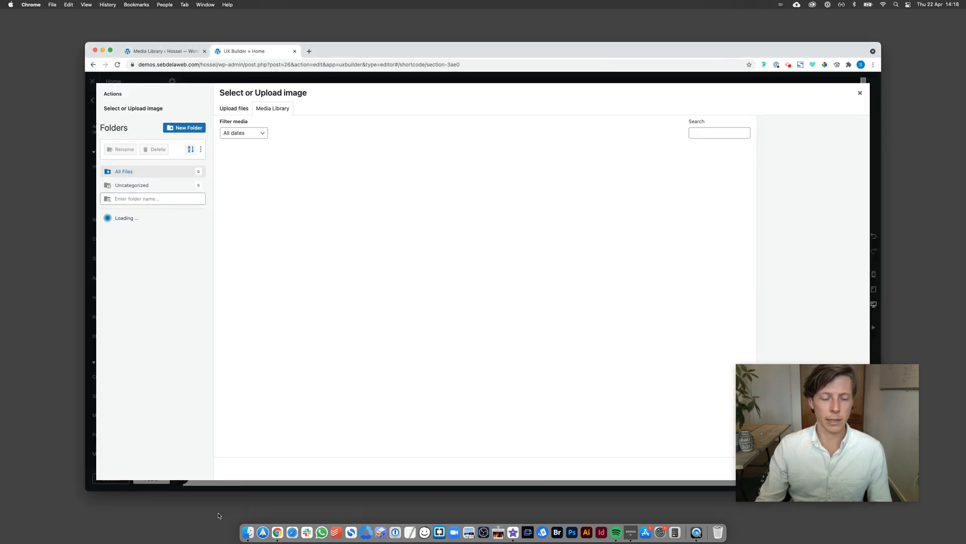
click(248, 532)
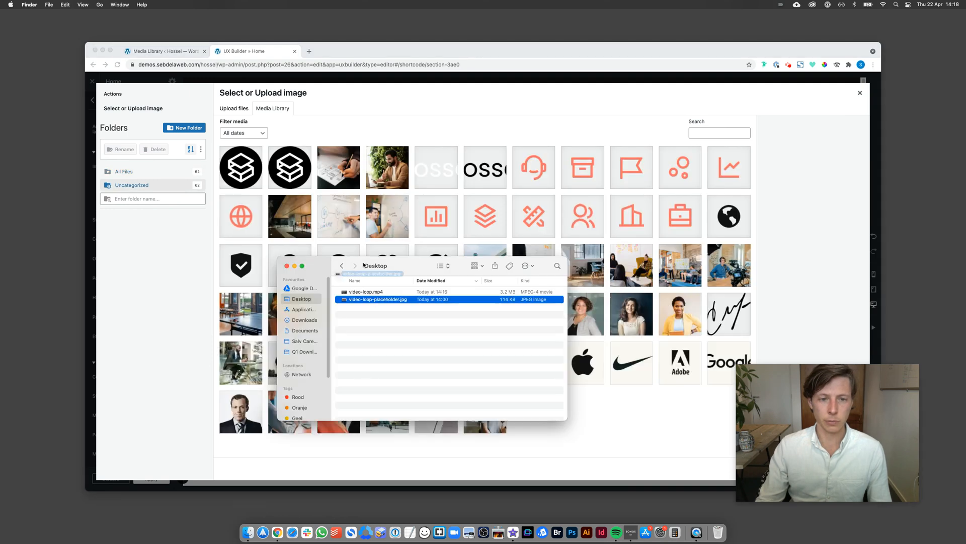
drag(374, 300, 484, 288)
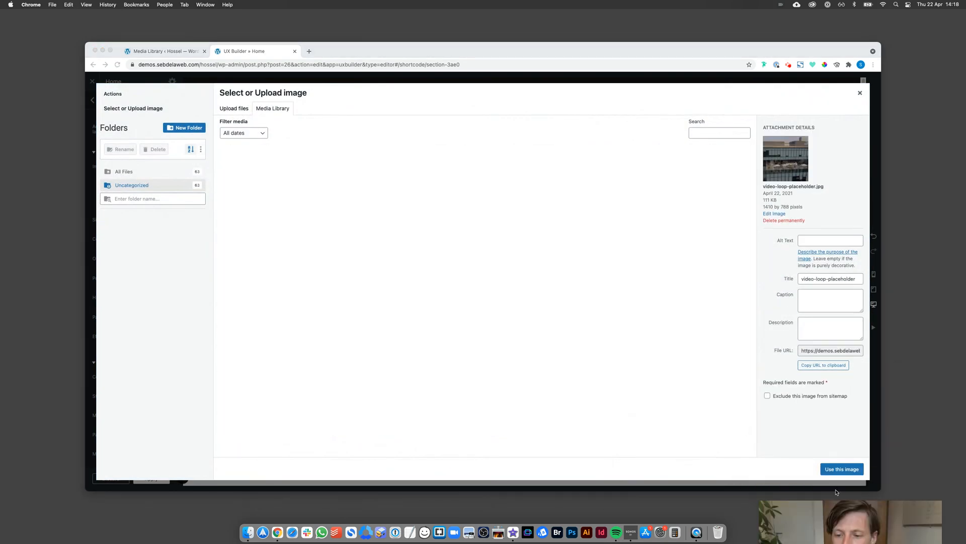
click(840, 469)
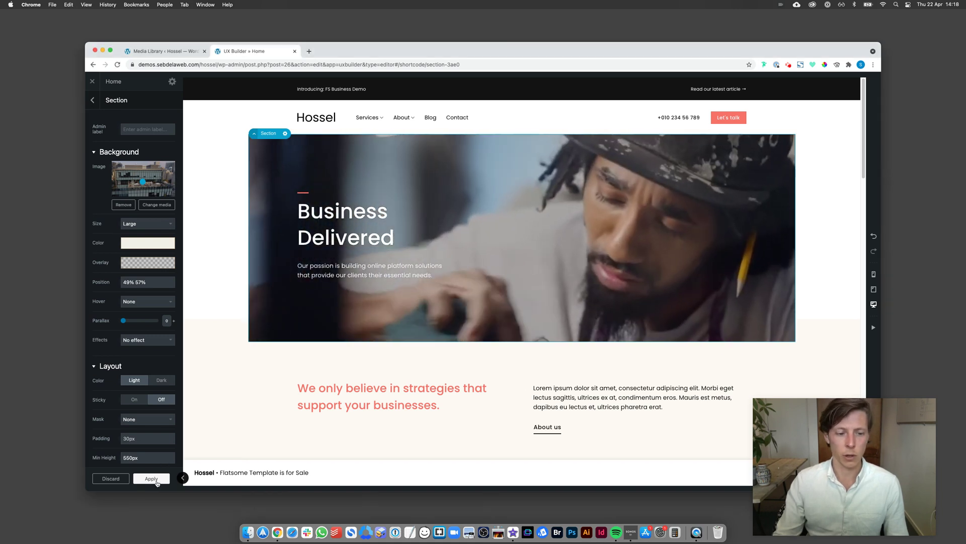
click(153, 478)
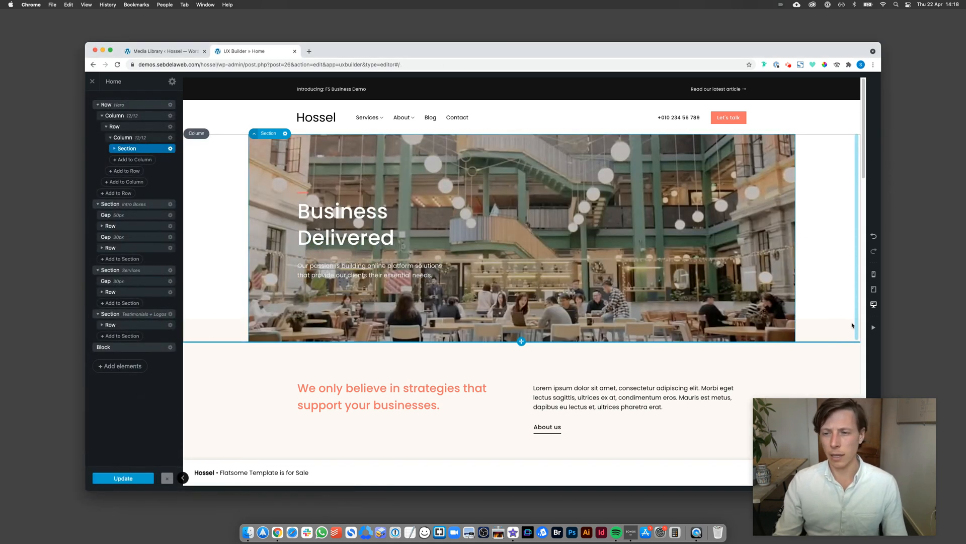
Step: Preview the hero at tablet and mobile widths, then return to the section settings
click(875, 290)
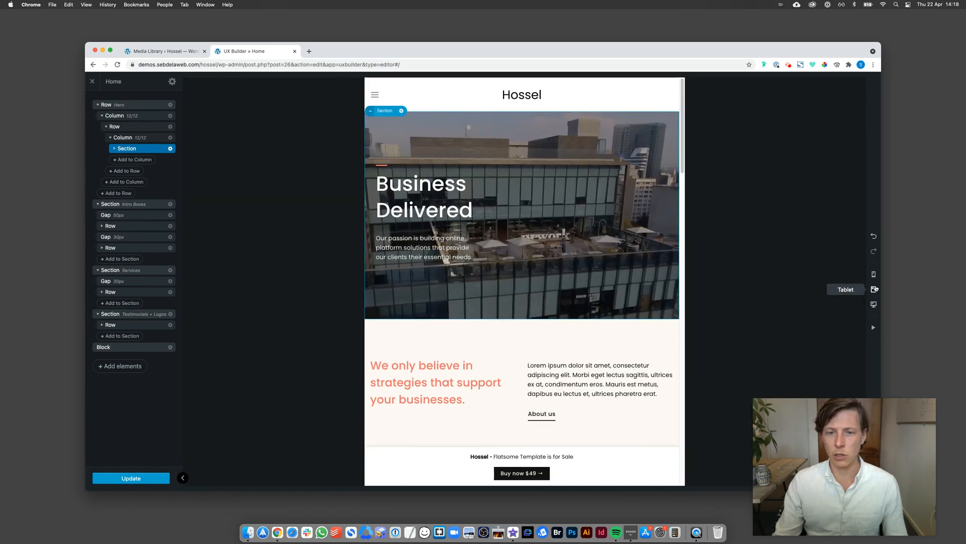
click(875, 274)
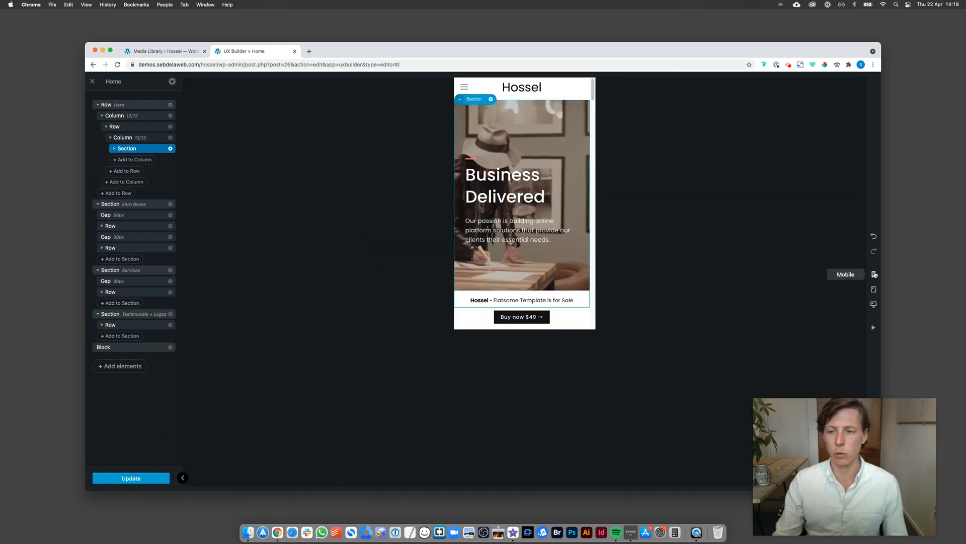
click(874, 289)
click(126, 148)
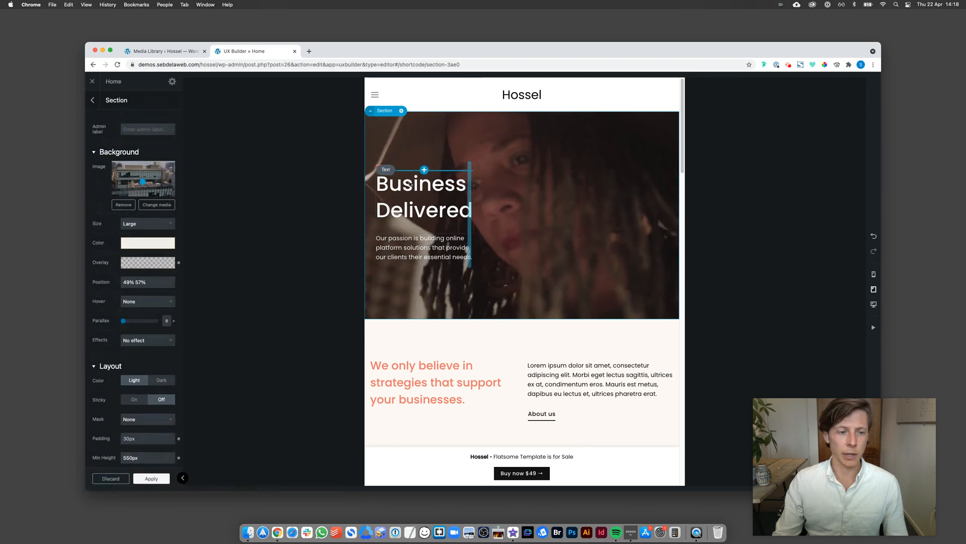
scroll(116, 372, down, 5)
scroll(116, 371, down, 5)
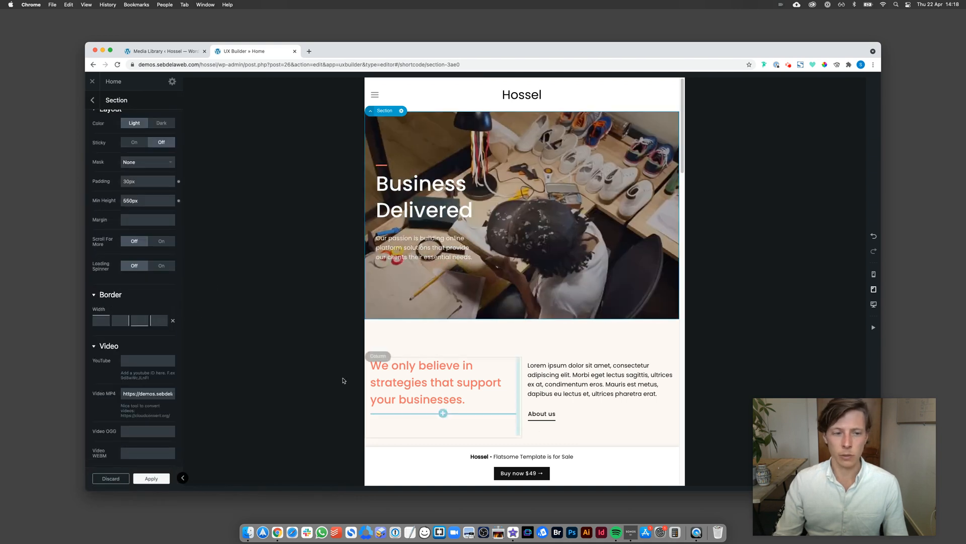
scroll(192, 369, down, 5)
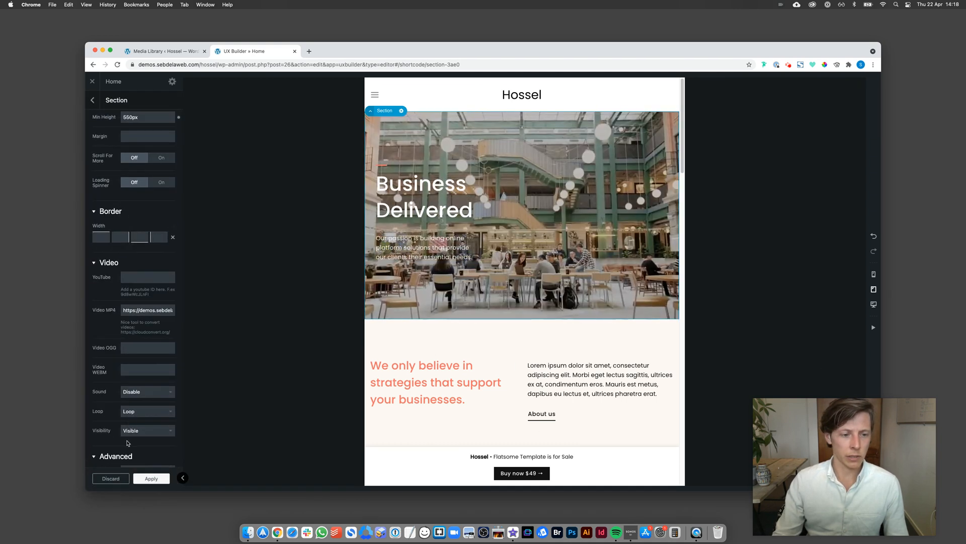
scroll(151, 392, down, 3)
Step: Set Video Visibility to Visible and verify at mobile, tablet and desktop widths
click(148, 382)
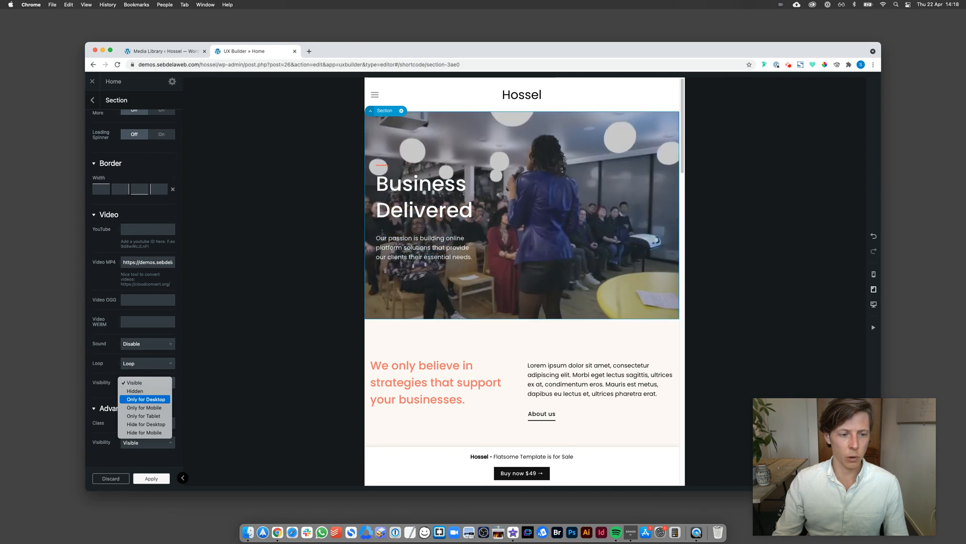
click(145, 393)
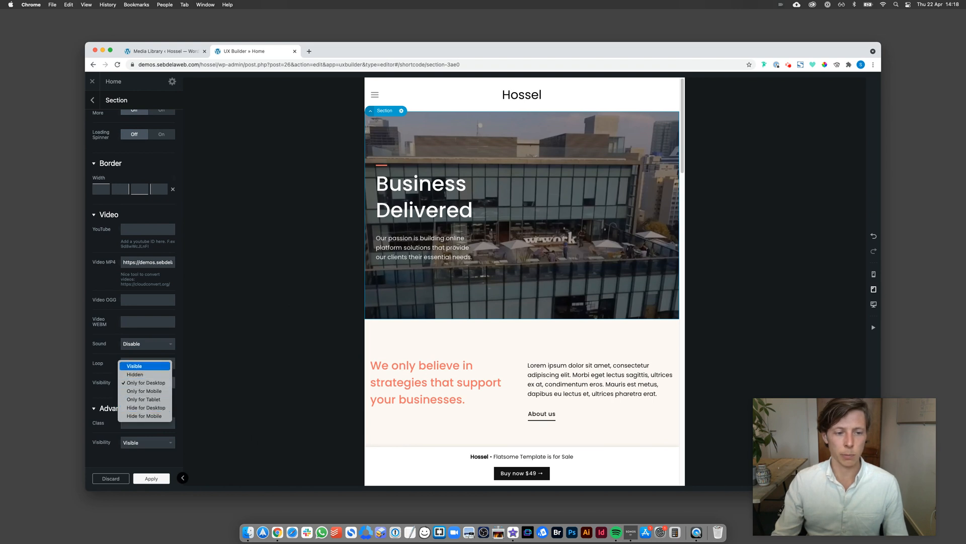
click(135, 366)
click(874, 273)
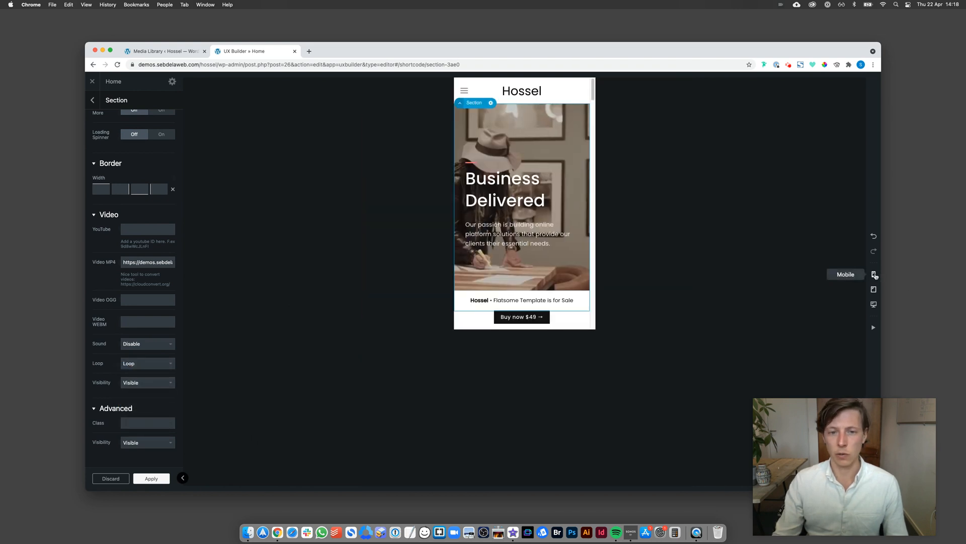
click(875, 290)
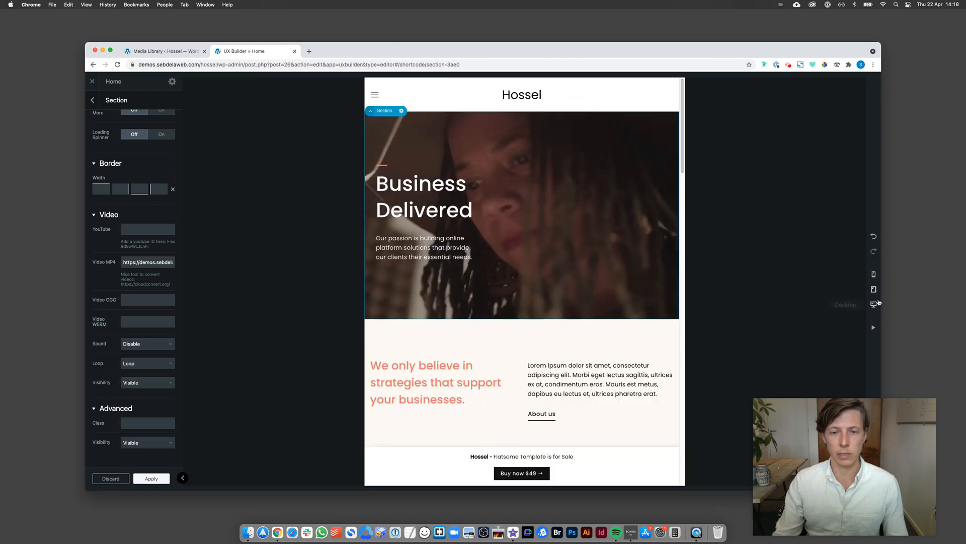
click(874, 304)
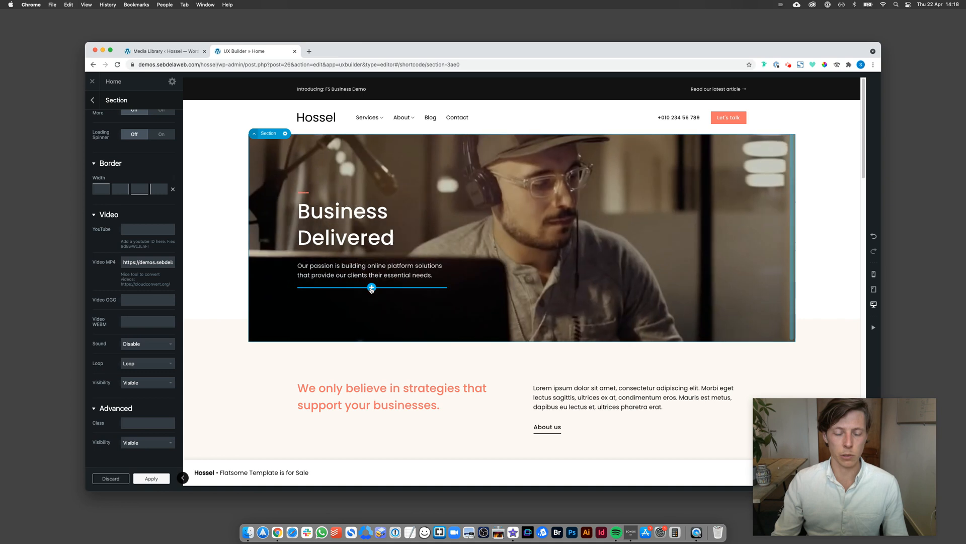
Step: Add a Button element to the hero with the default Simple preset
click(372, 289)
text(butt)
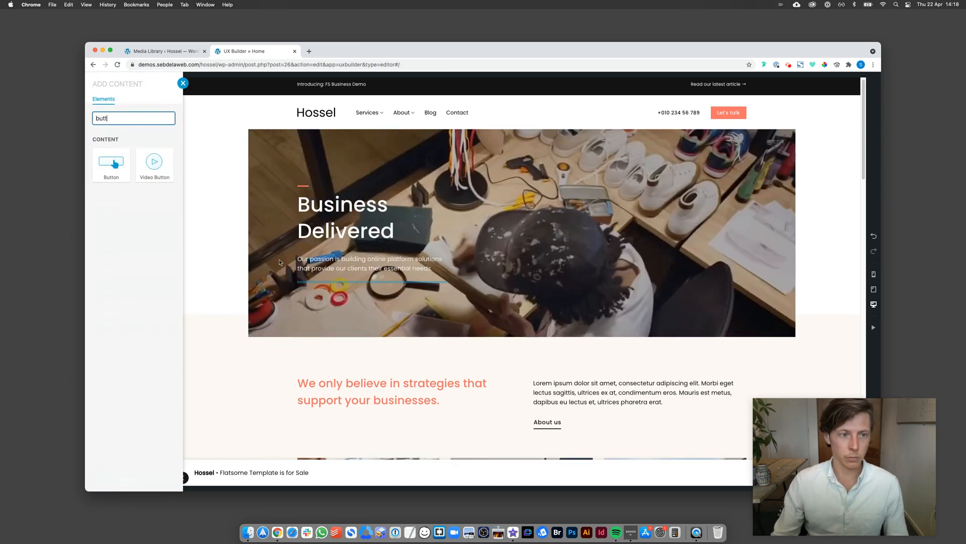
click(113, 164)
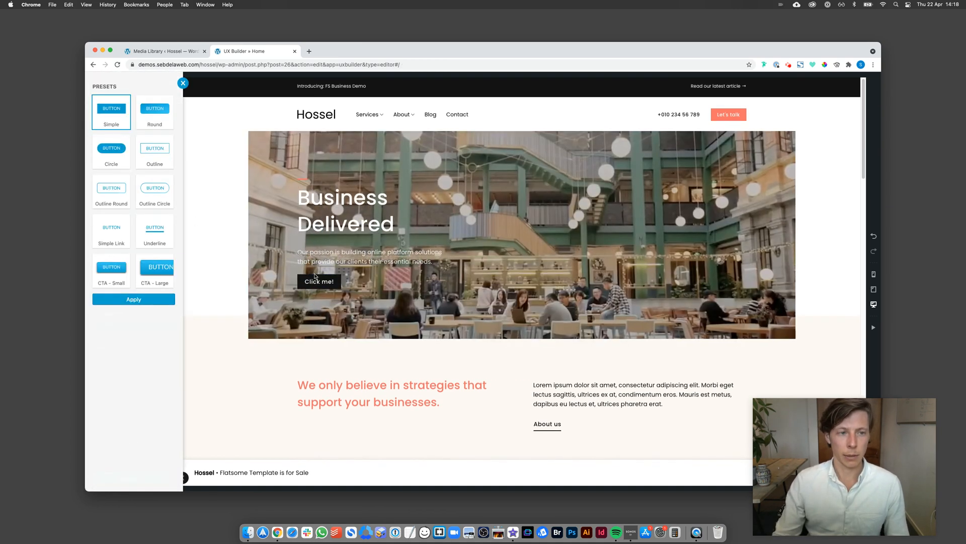
click(133, 300)
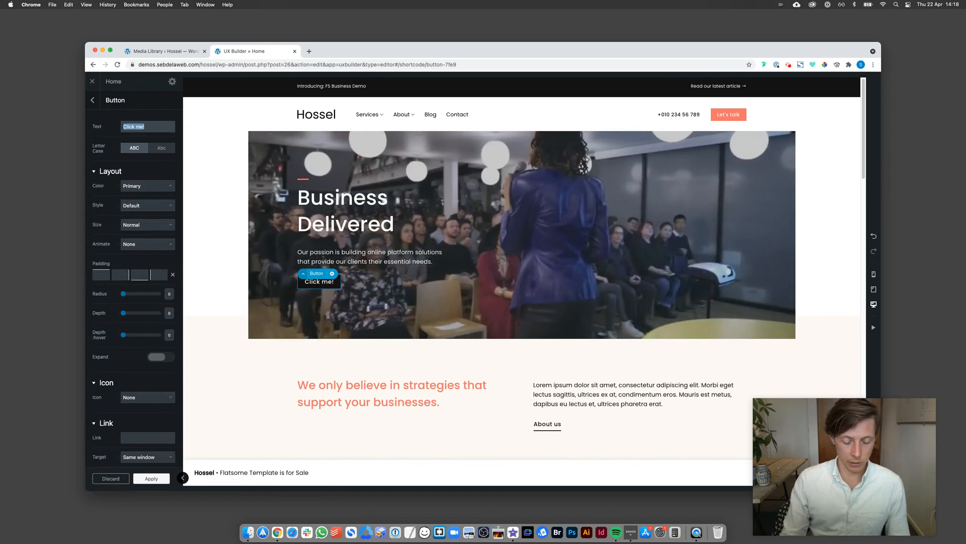
text(Play video)
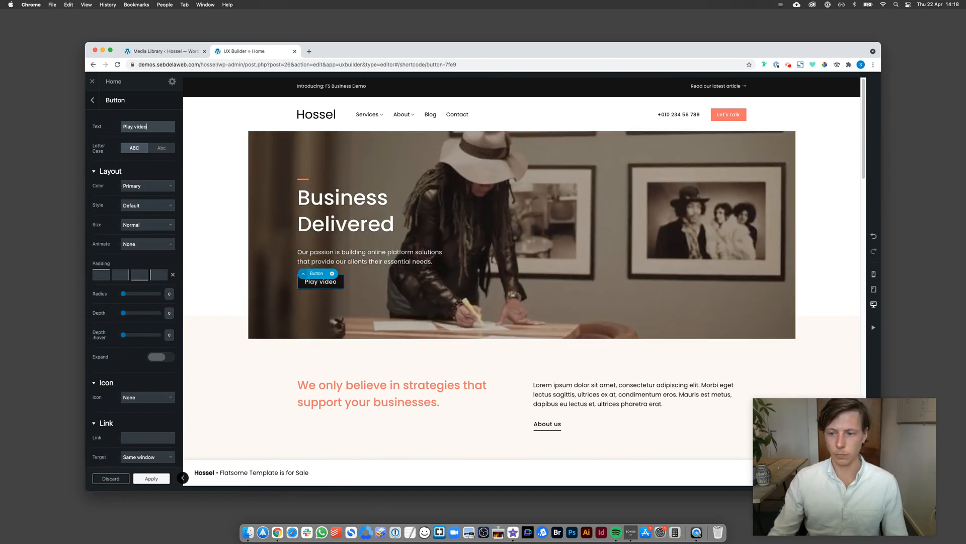
Step: Make the button Alert red with a Play icon
click(147, 185)
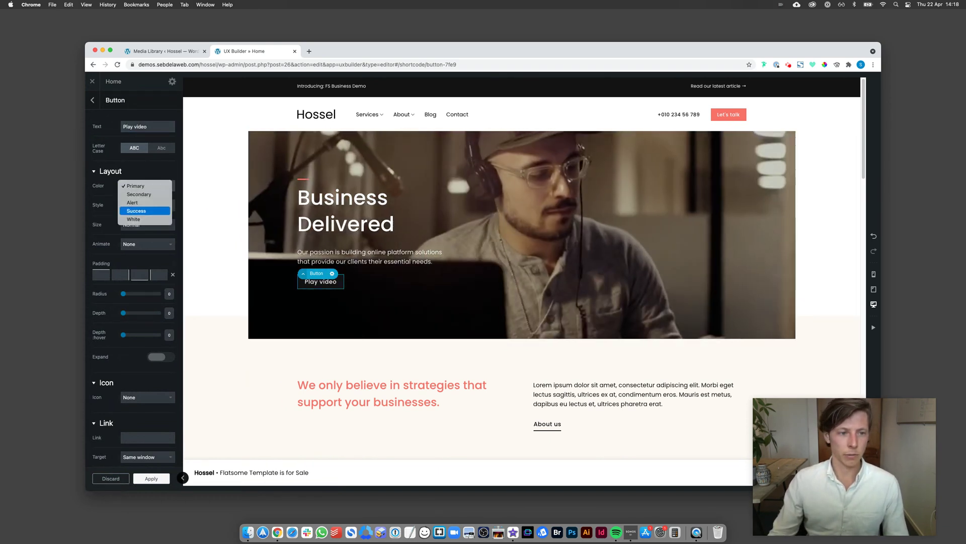
click(136, 202)
scroll(146, 354, down, 3)
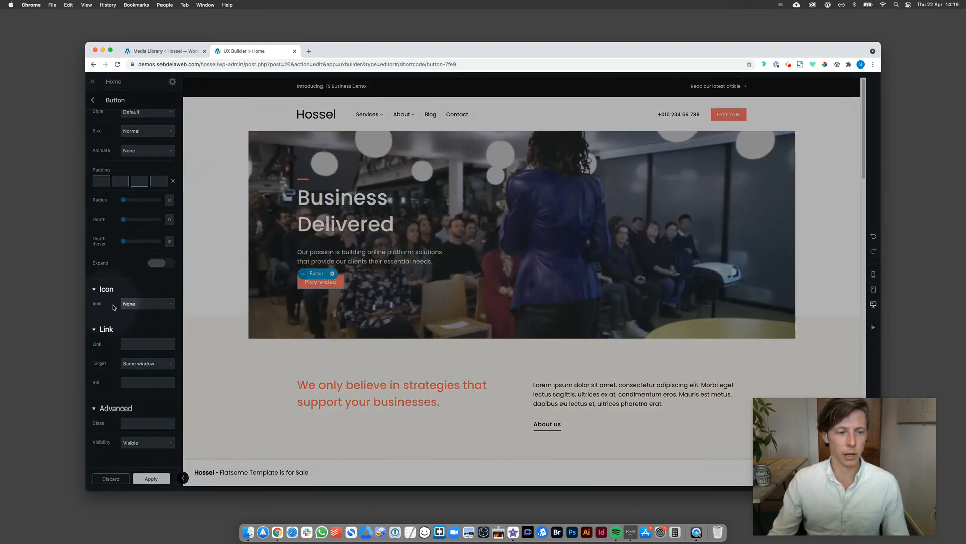
click(148, 304)
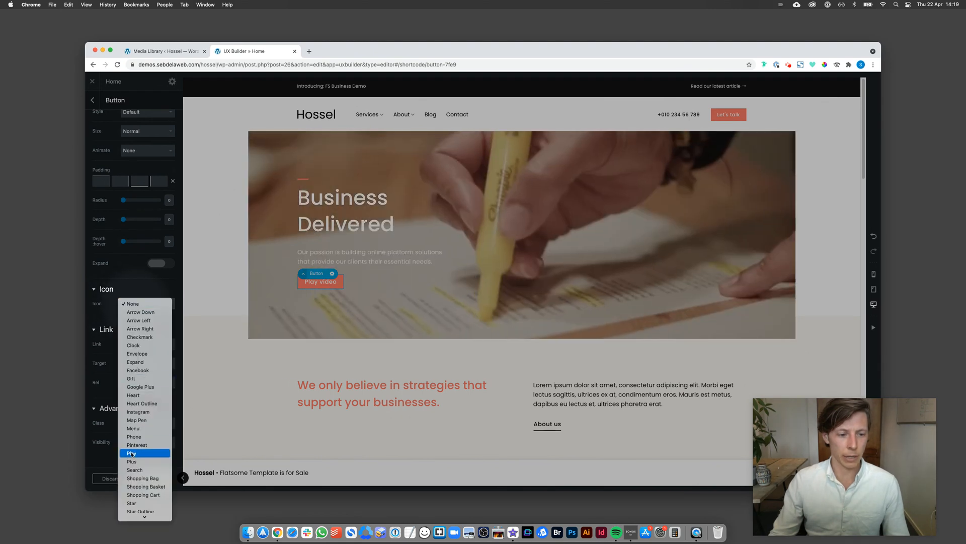
click(132, 453)
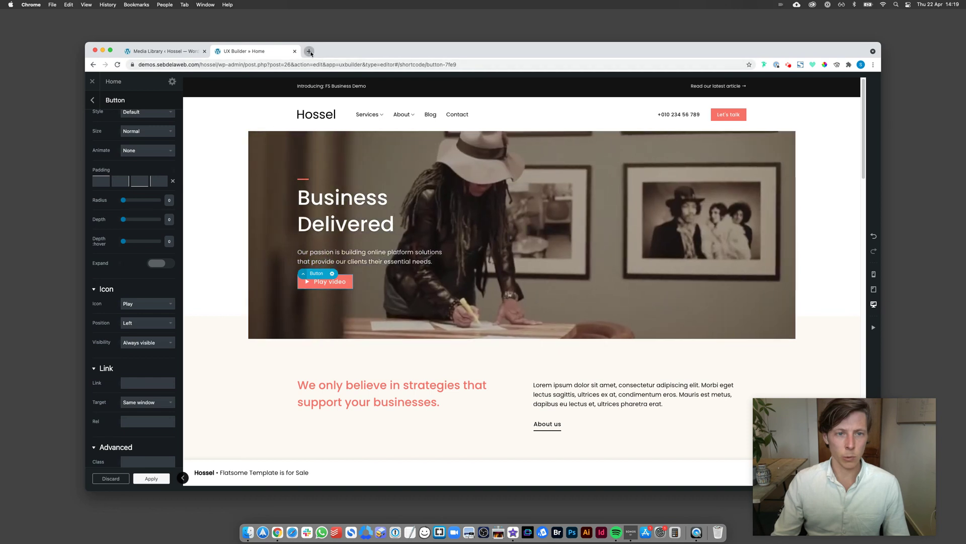
Step: Search YouTube for 'wework' in a new tab and open the Life at WeWork video
click(310, 51)
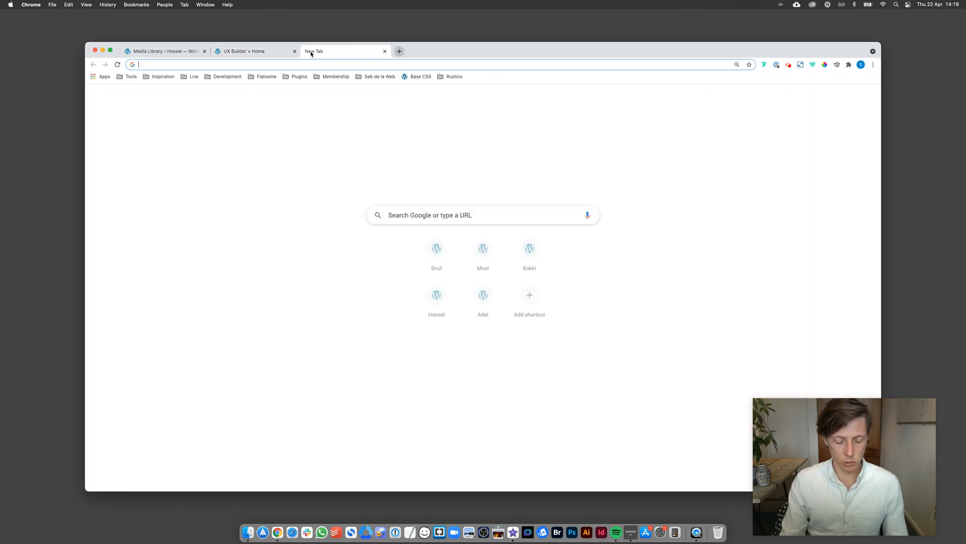
text(youtube.com)
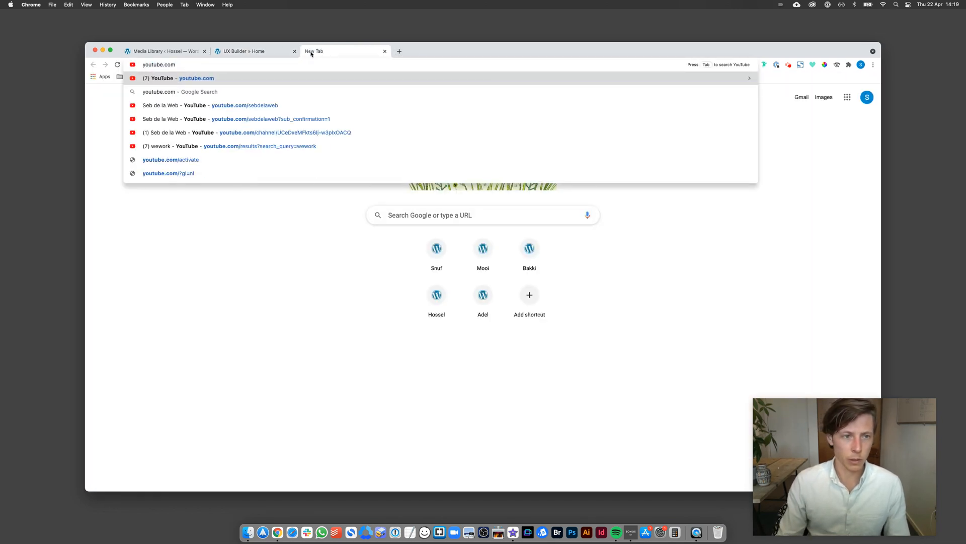
key(Return)
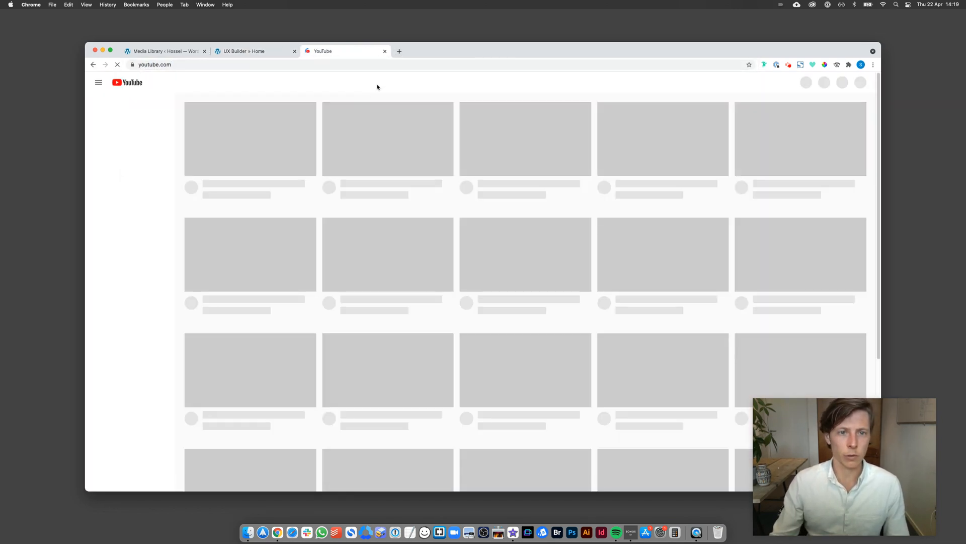
text(work)
key(Return)
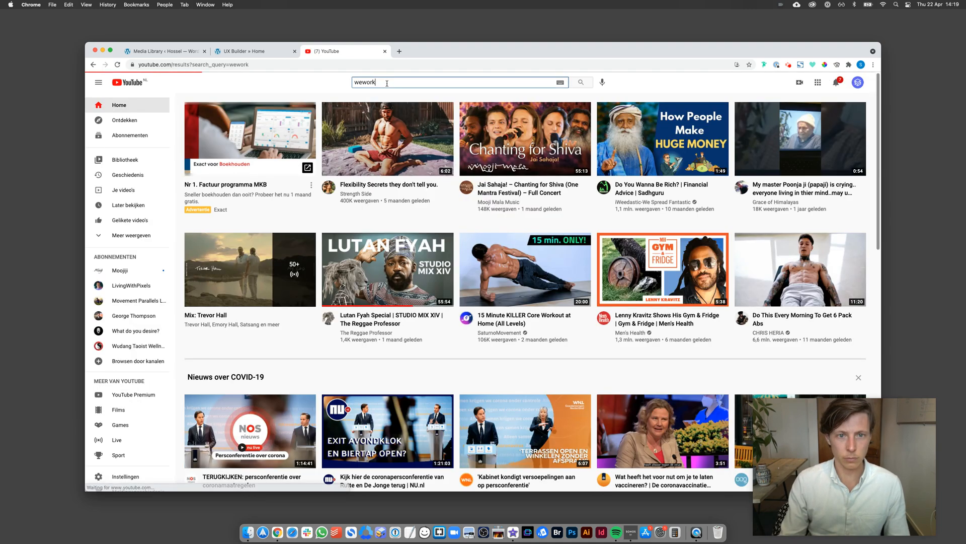
scroll(387, 338, down, 5)
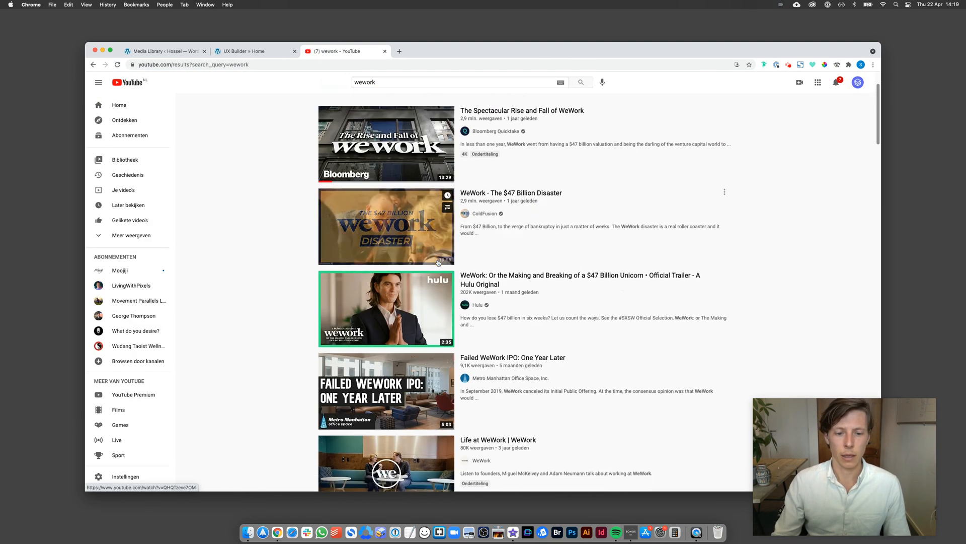
scroll(387, 338, down, 3)
click(388, 339)
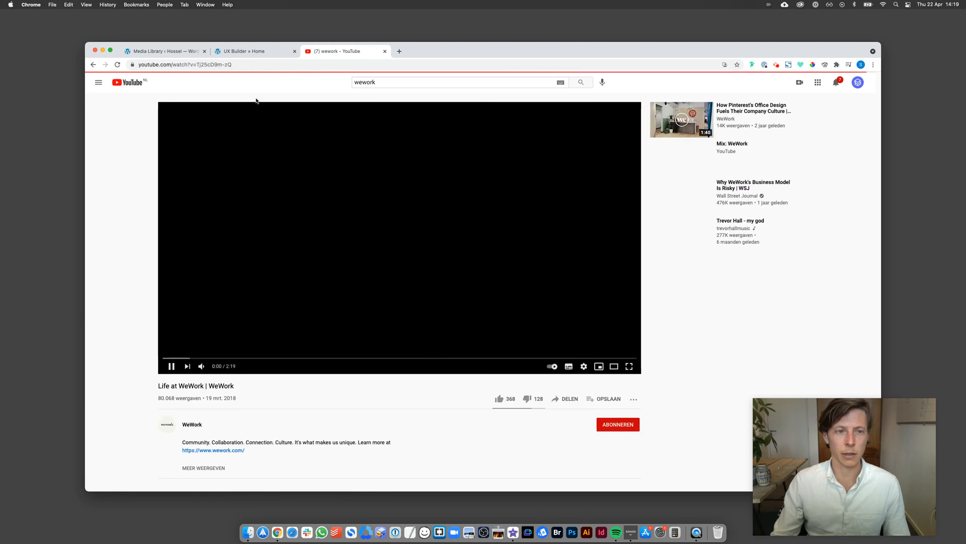
Step: Take the video's URL, pause it, and return to the page builder tab
click(250, 63)
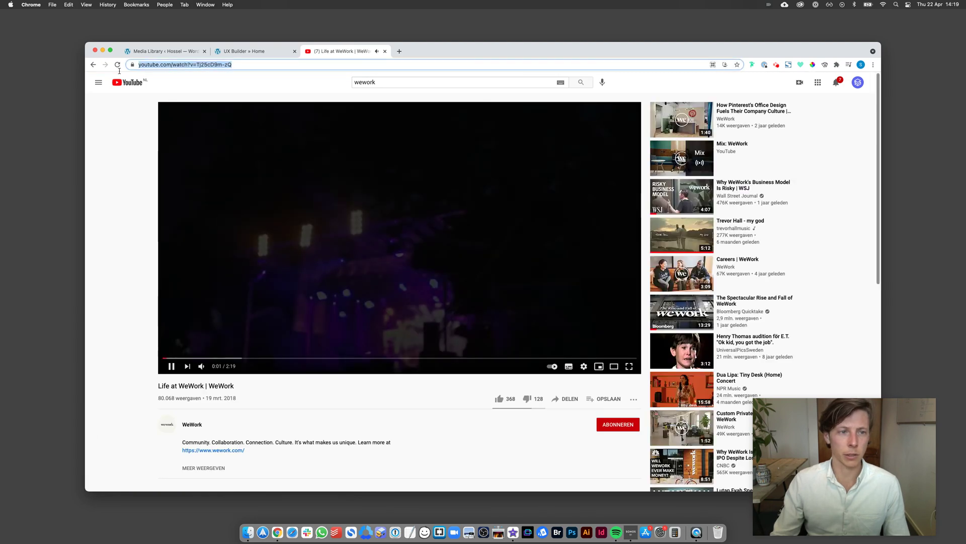
click(171, 367)
click(249, 51)
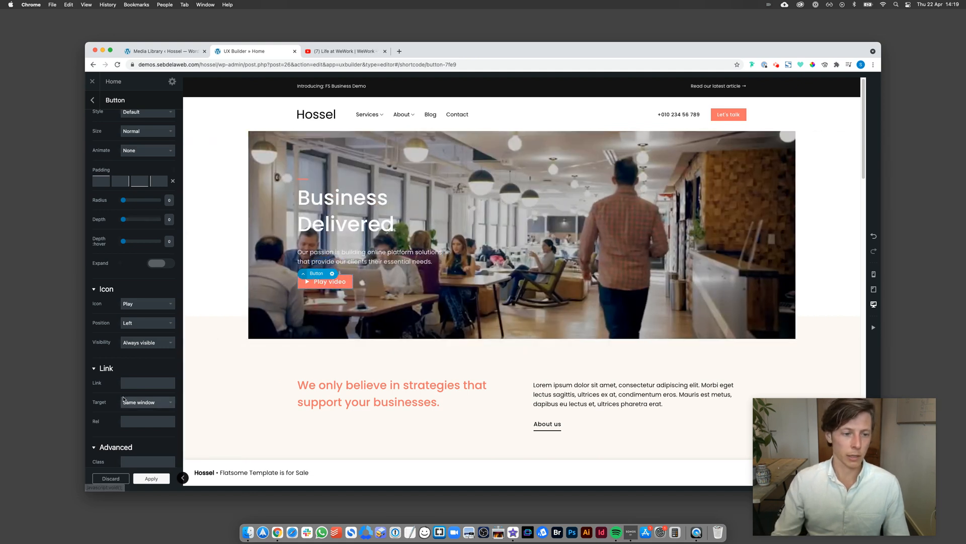
scroll(123, 399, down, 2)
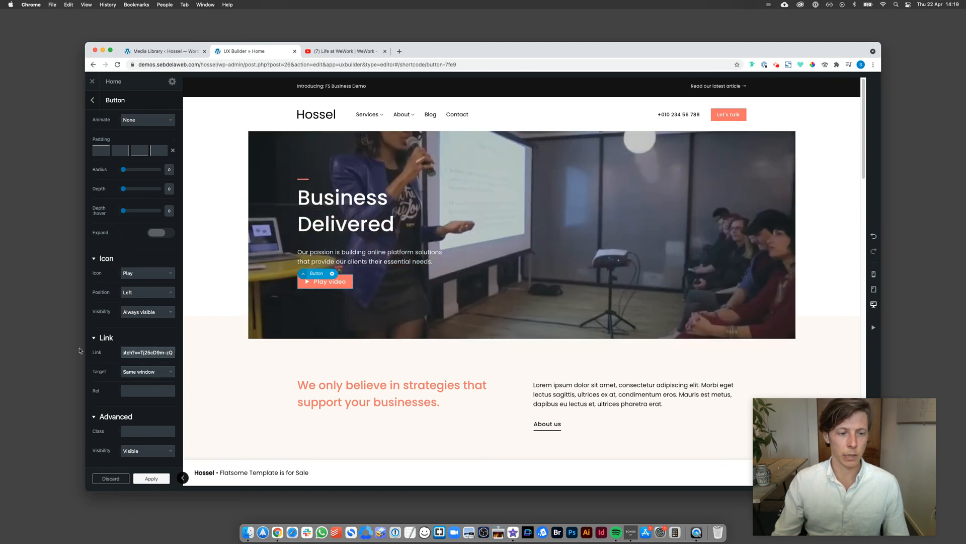
scroll(156, 421, down, 1)
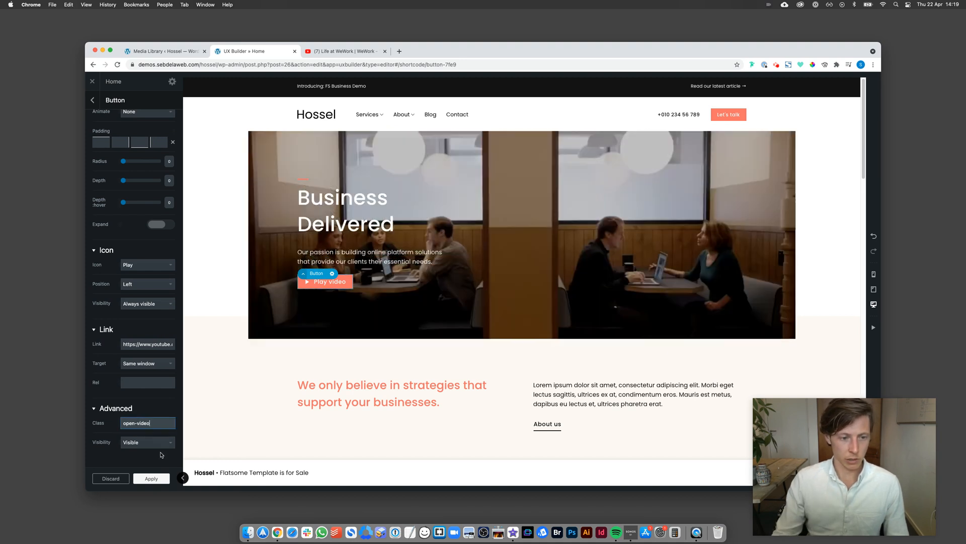
Step: Apply the button's YouTube link and open-video class, then switch to the Media Library tab
click(152, 479)
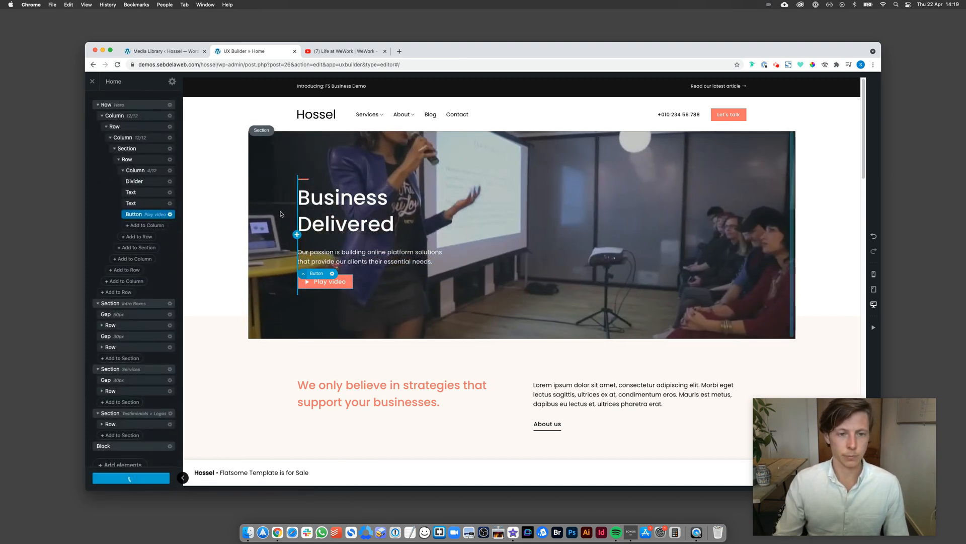
click(166, 51)
mouse_move(119, 78)
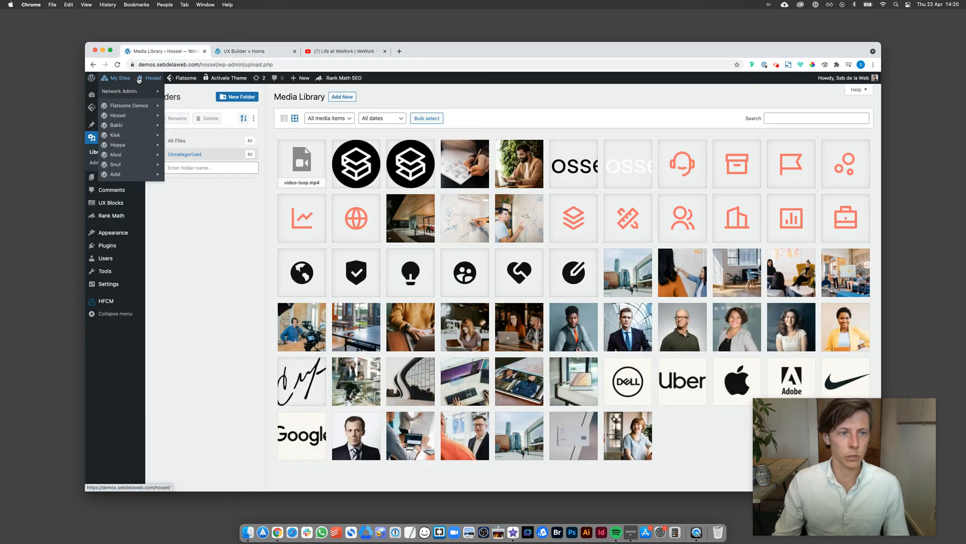
Step: Open the live Hossel page, test the Play video lightbox by scrubbing and pausing, then close it
drag(276, 53, 344, 53)
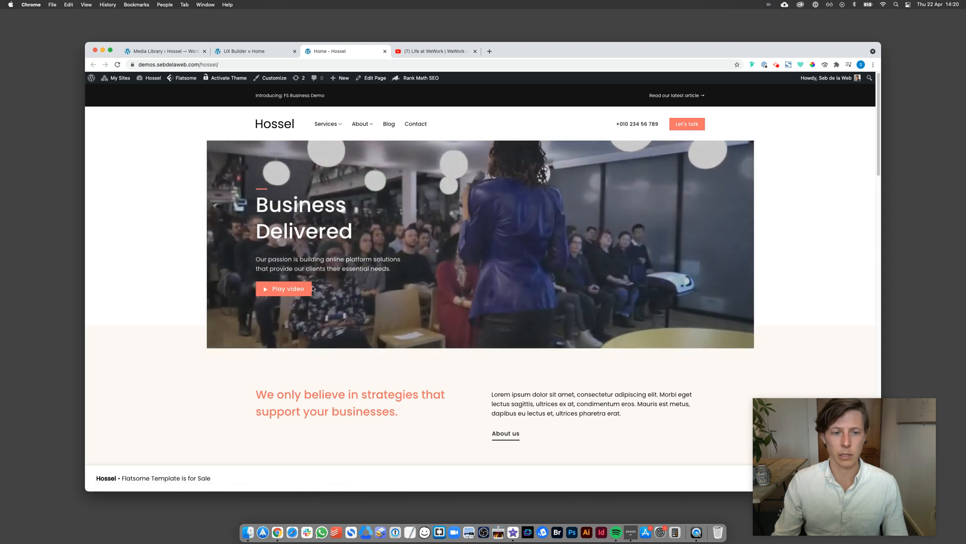
click(291, 288)
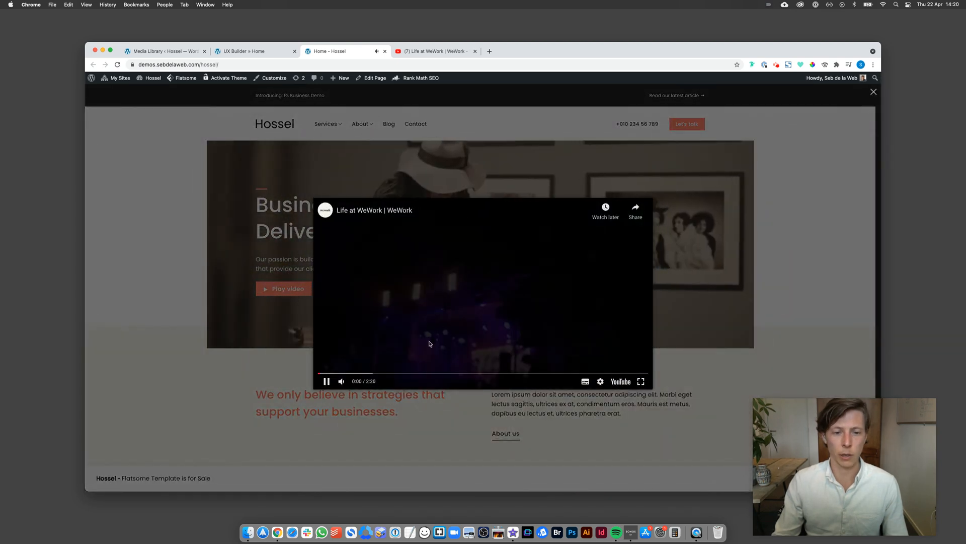
click(353, 375)
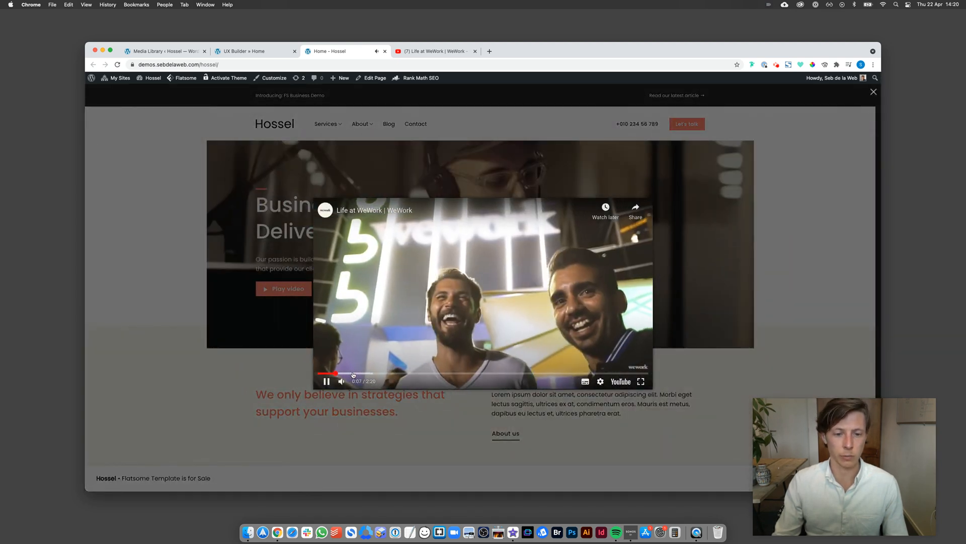
click(363, 375)
click(535, 284)
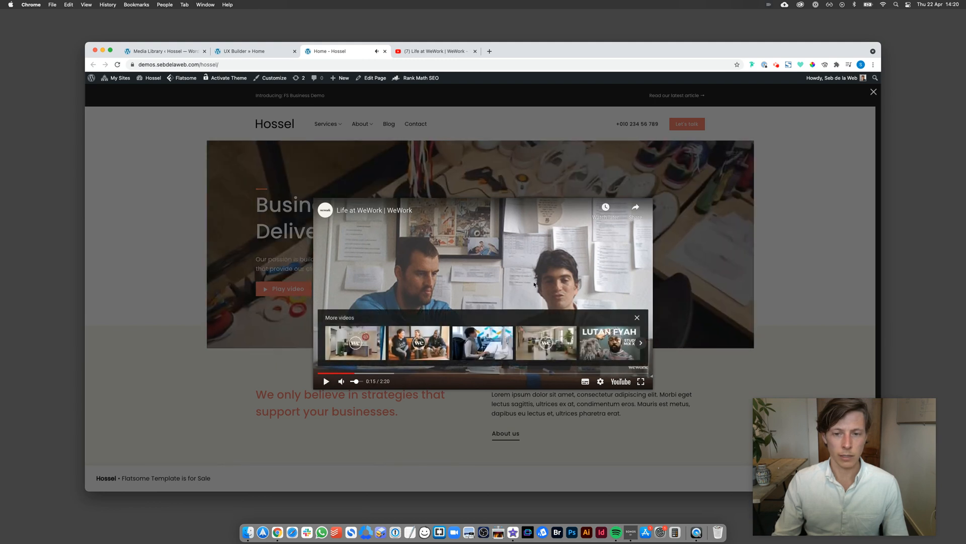
click(358, 187)
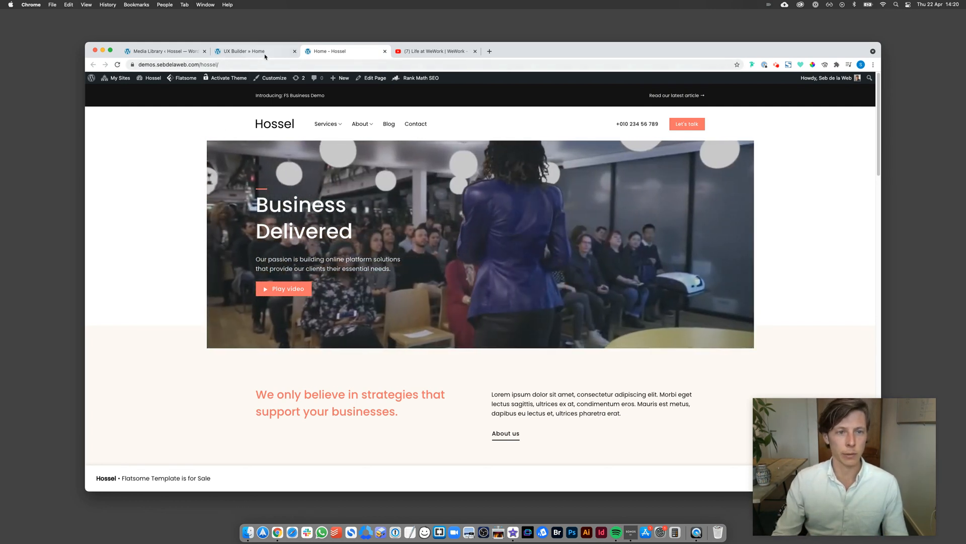
click(265, 51)
Step: Close the UX Builder to view the live Hossel page with its hero
click(261, 131)
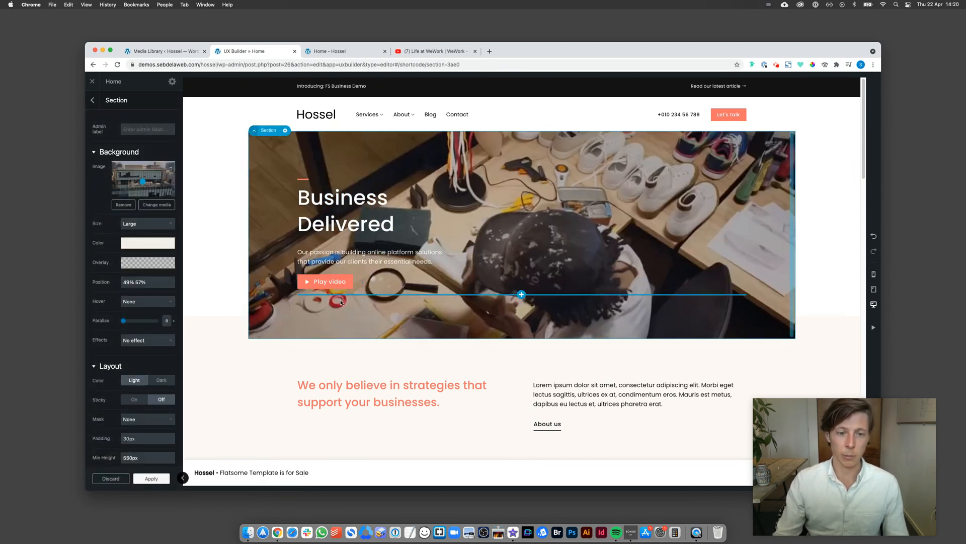
click(325, 281)
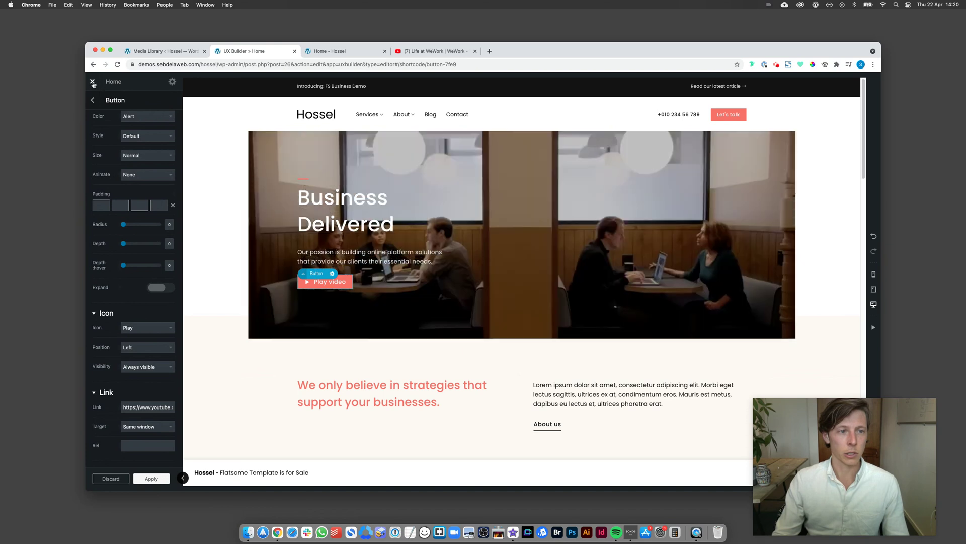
click(93, 83)
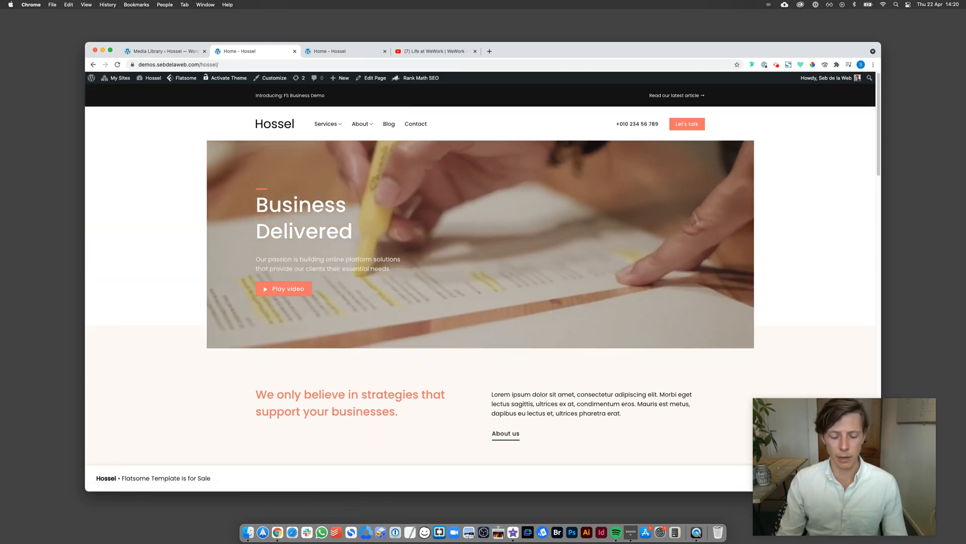
Step: Open the members site's Basics page in a new tab
key(super+t)
text(mem)
key(Return)
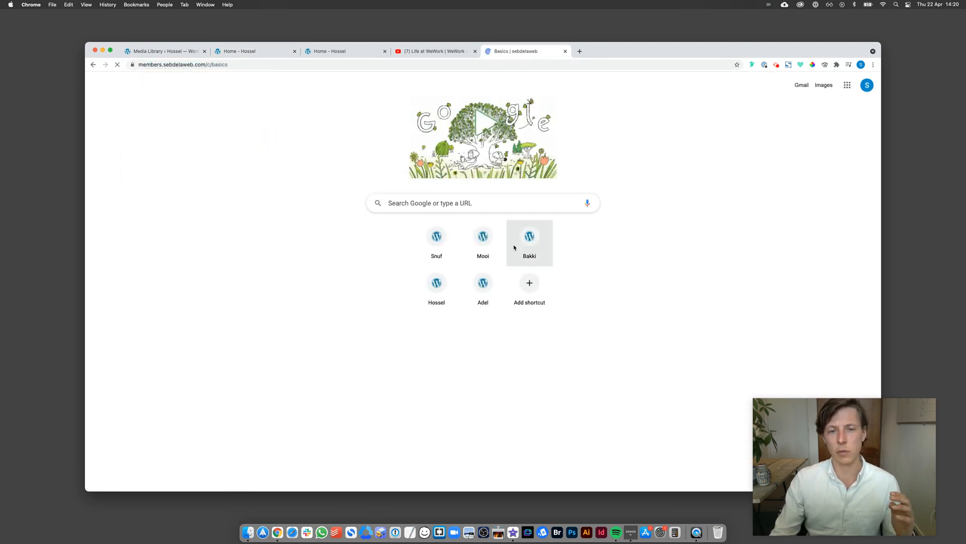